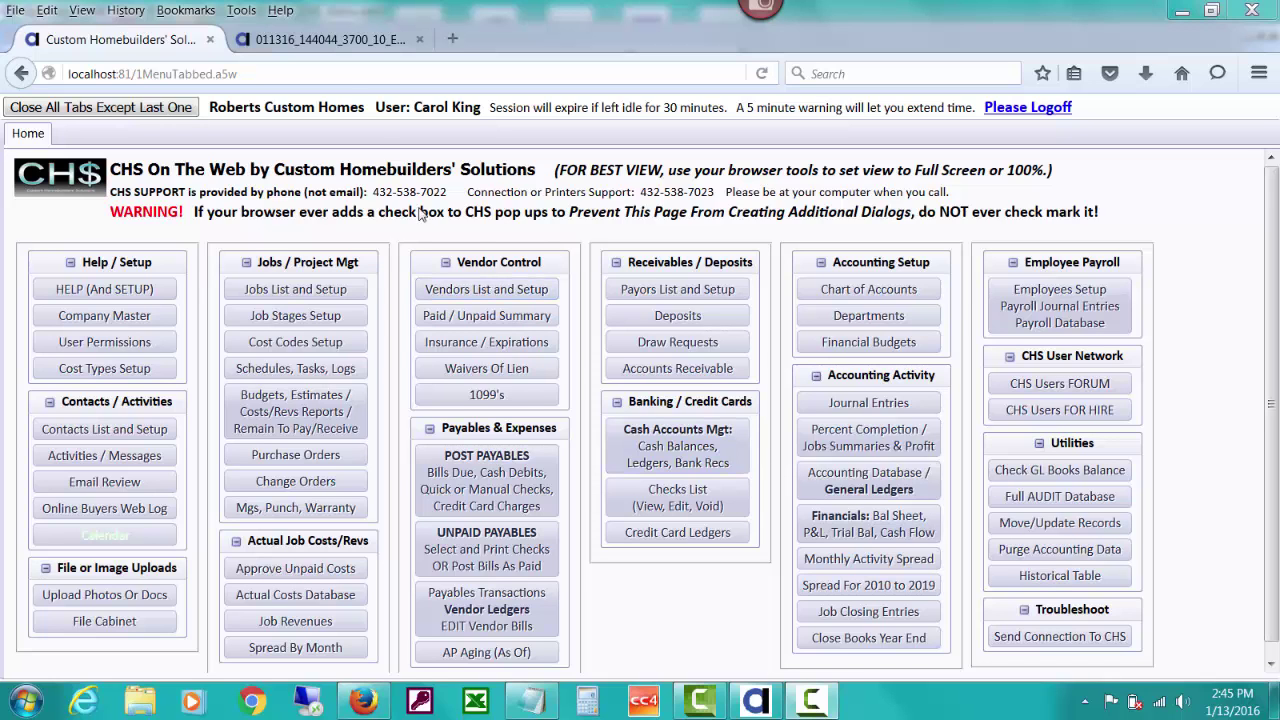
# - Read the Estimated Costs at Completion help PDF through its sample table on page 2, dismissing the color scheme prompt permanently
pyautogui.click(320, 42)
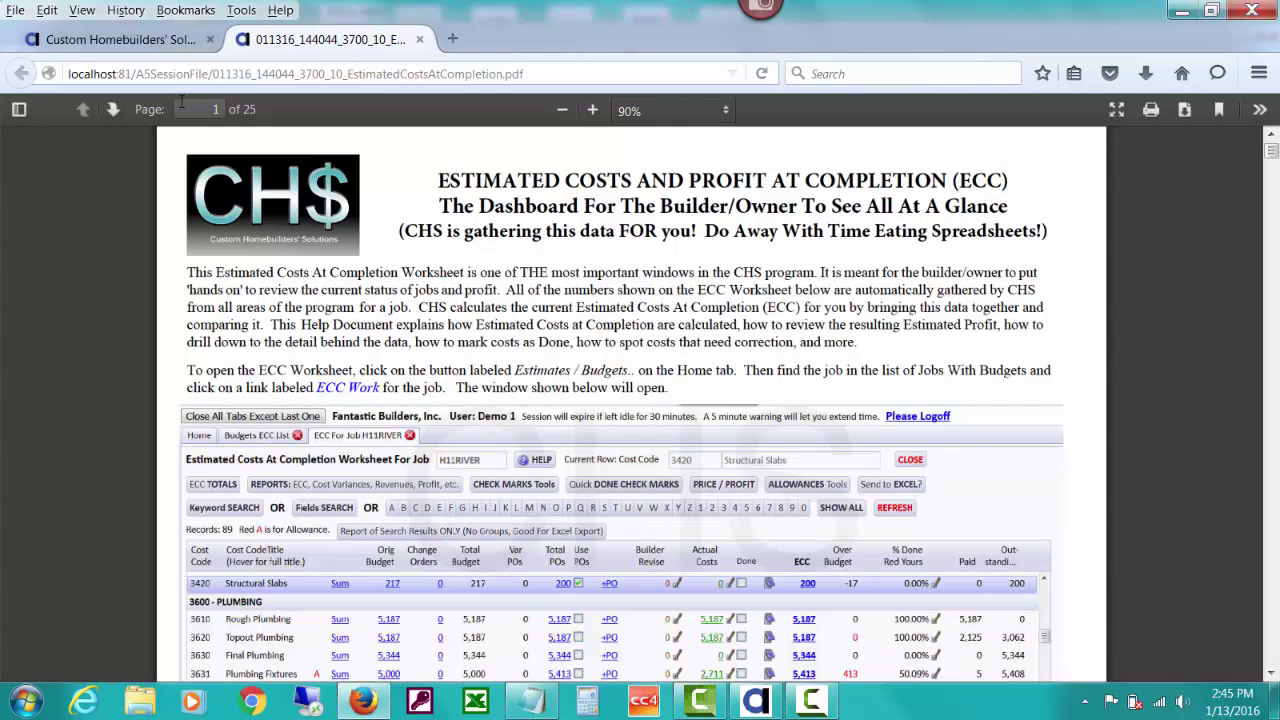
pyautogui.click(116, 109)
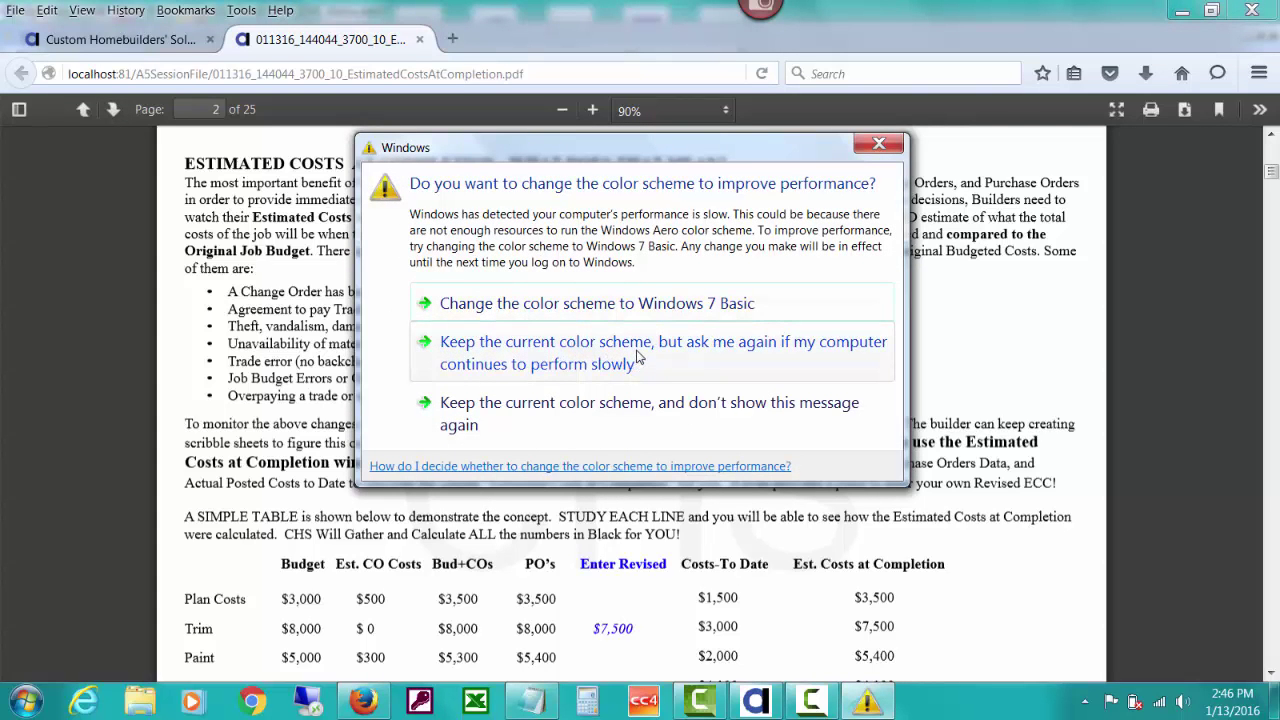
pyautogui.click(668, 413)
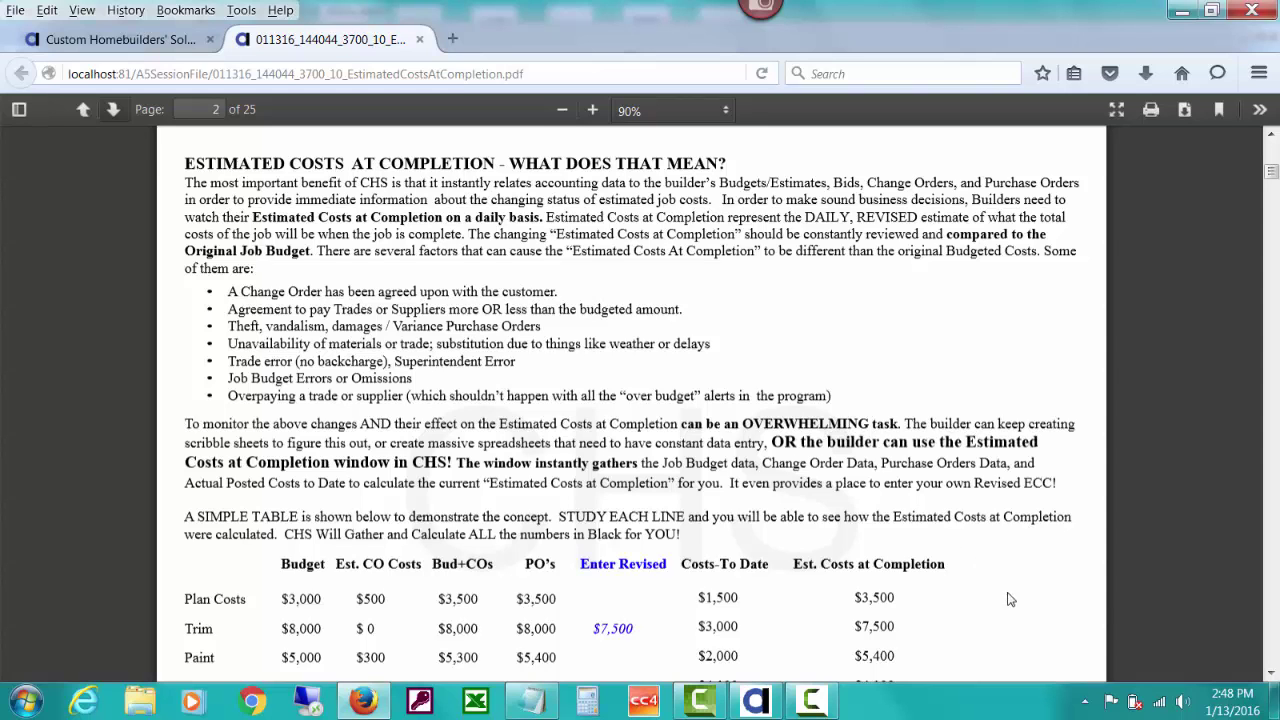
pyautogui.scroll(-4, 1270, 675)
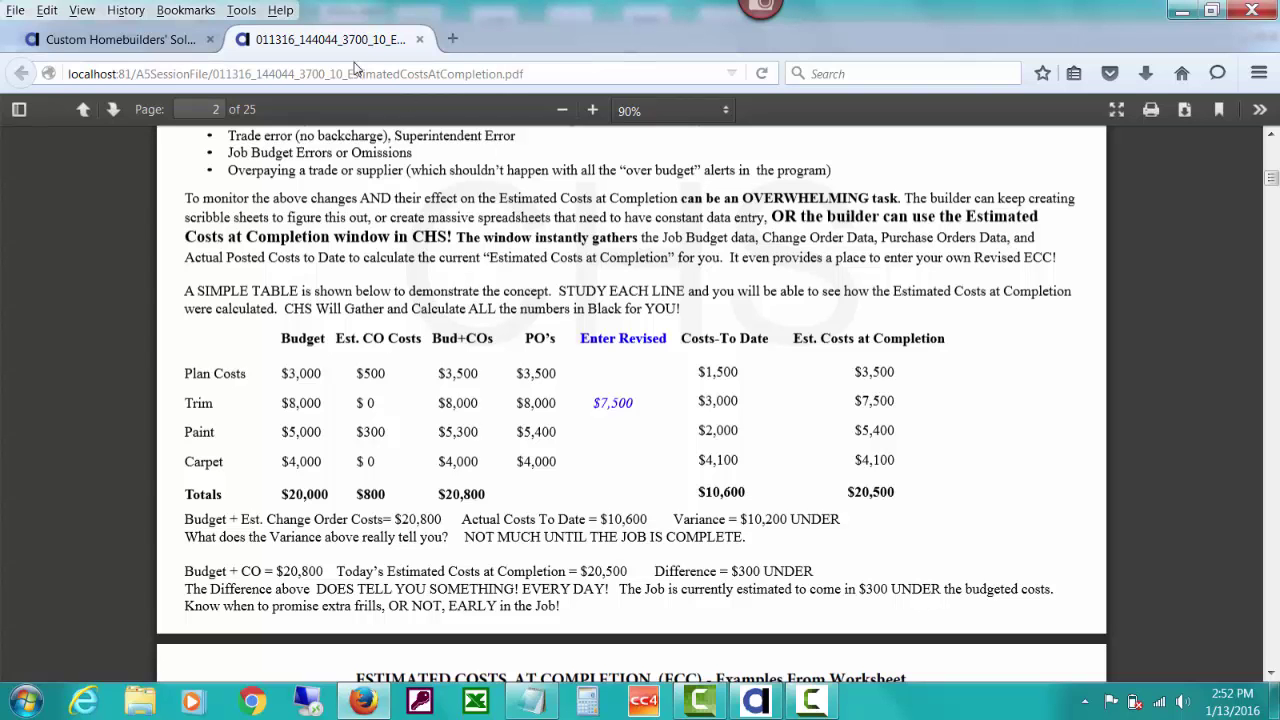
# - Return to the CHS home page and open the ECC worksheet for job VISTAV3811 from the budgets list
pyautogui.click(148, 45)
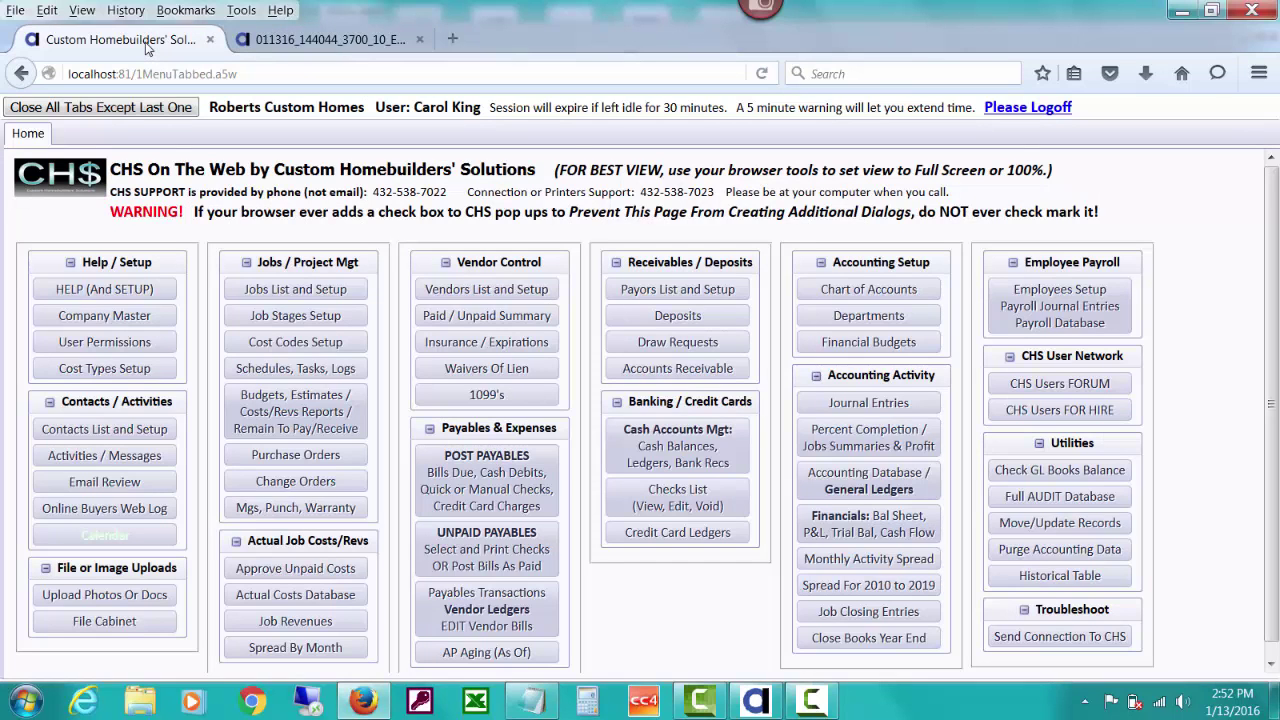
pyautogui.click(305, 412)
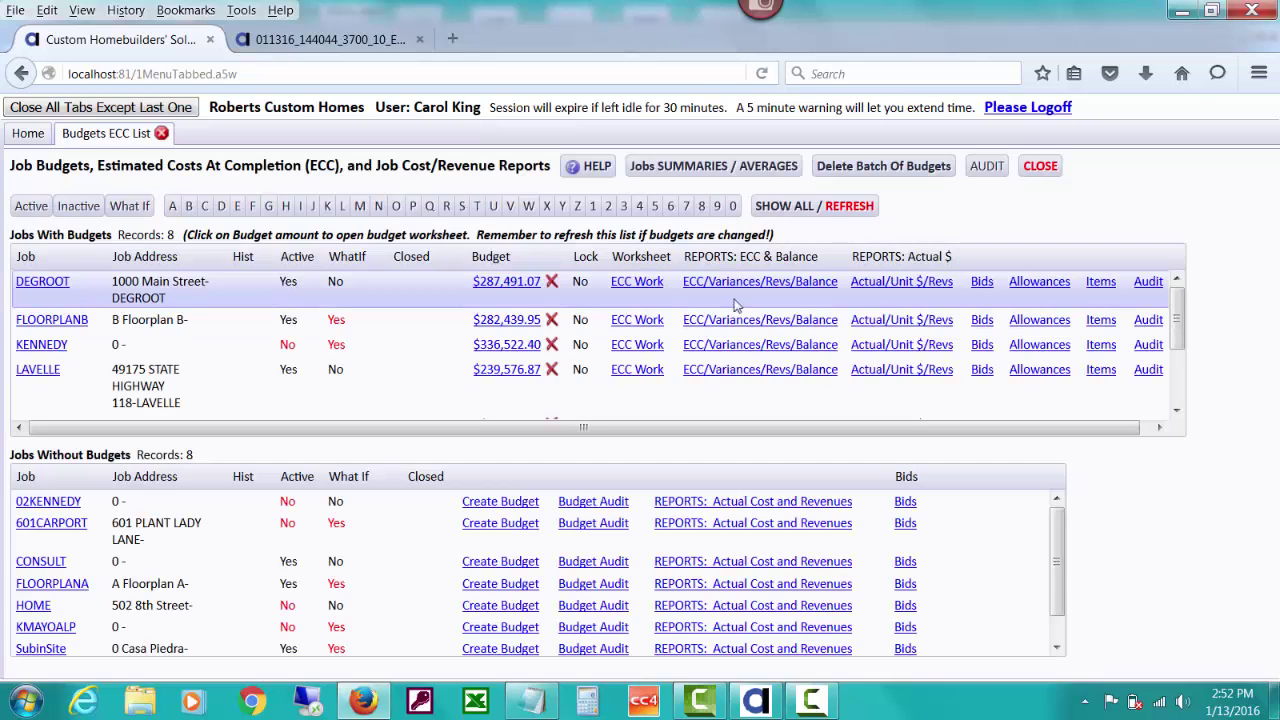
pyautogui.moveTo(1180, 320); pyautogui.dragTo(1172, 366)
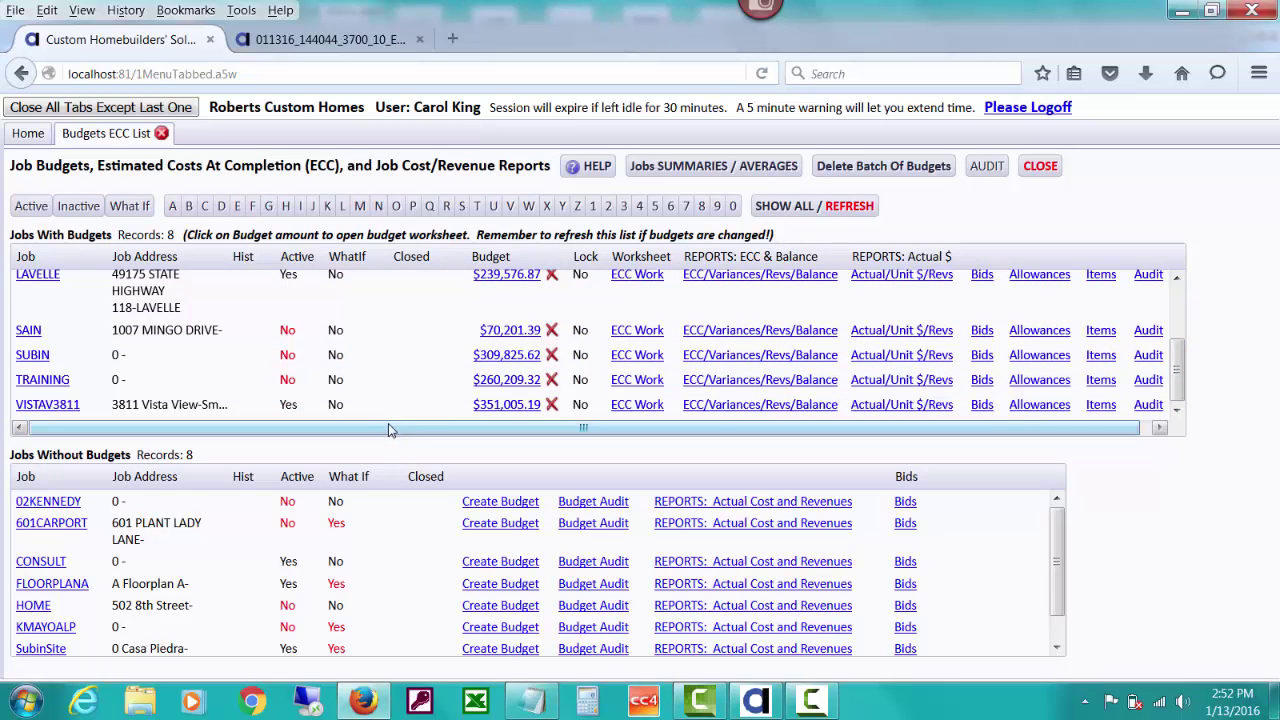
pyautogui.click(630, 410)
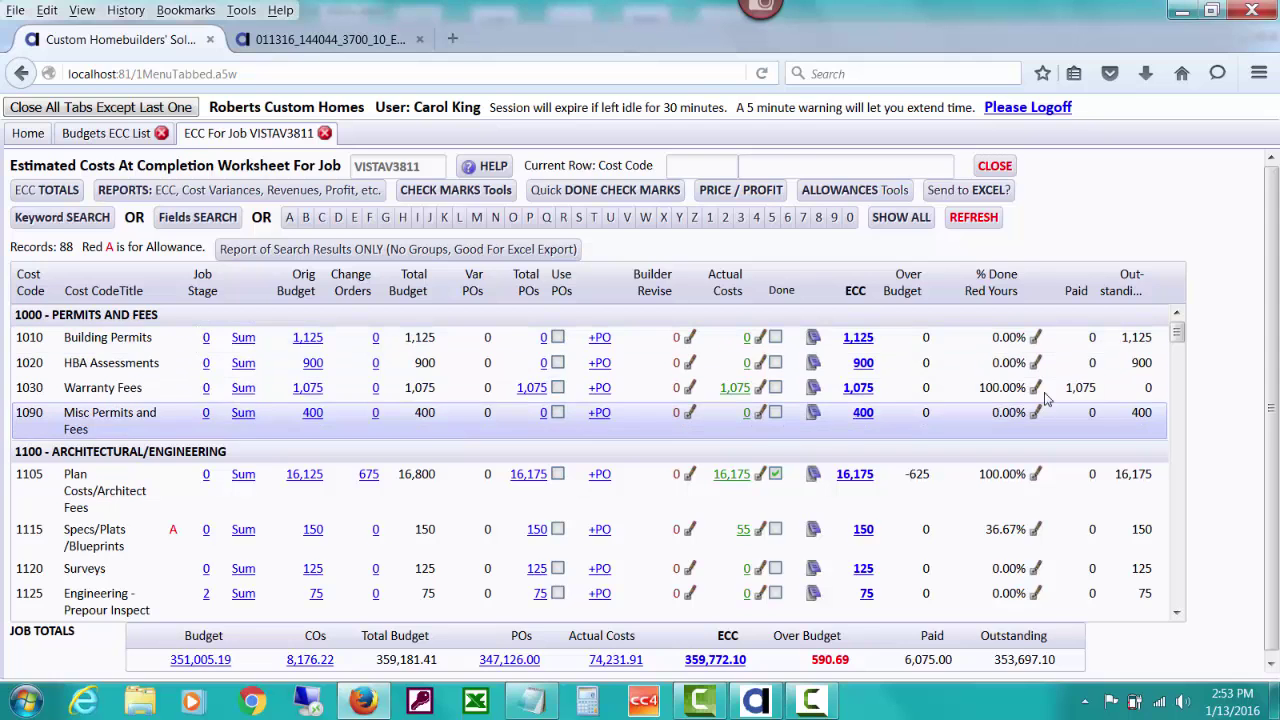
# - Review the original budget report for cost code 2105 Slab Contract in the worksheet, and close it
pyautogui.moveTo(1178, 336); pyautogui.dragTo(1178, 343)
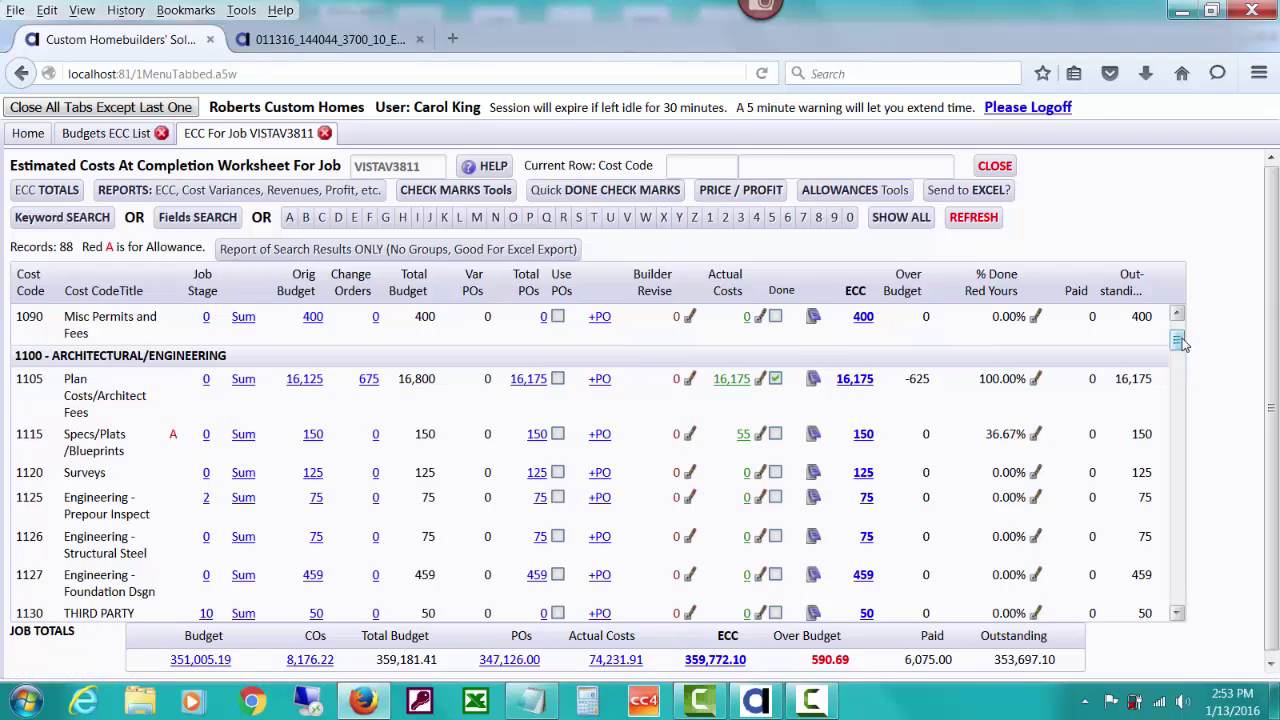
pyautogui.moveTo(1180, 342); pyautogui.dragTo(1180, 397)
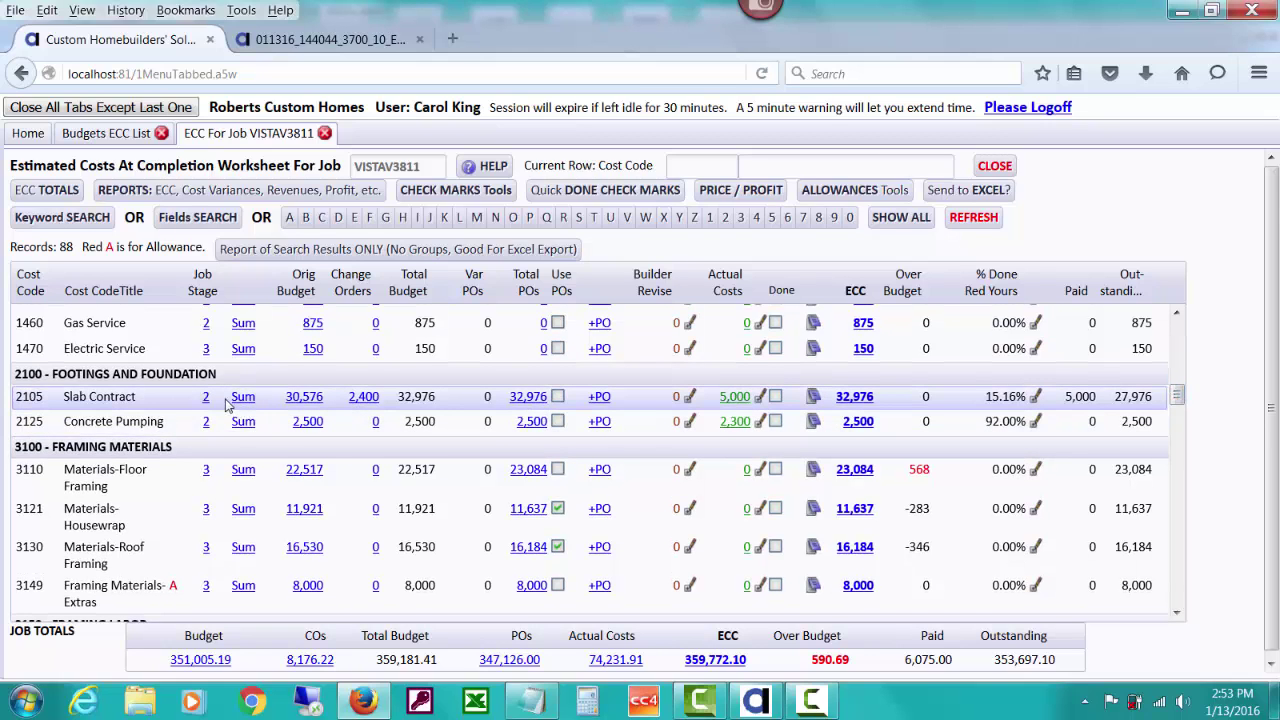
pyautogui.click(309, 397)
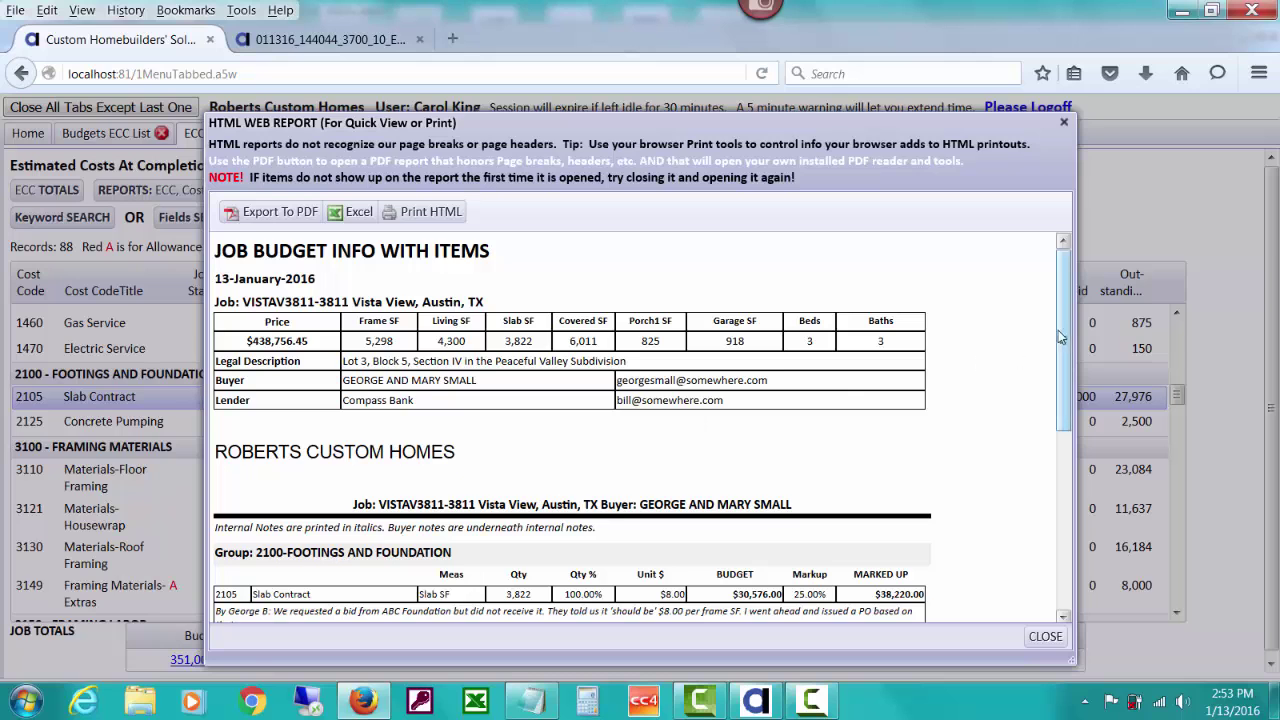
pyautogui.scroll(-3, 1066, 358)
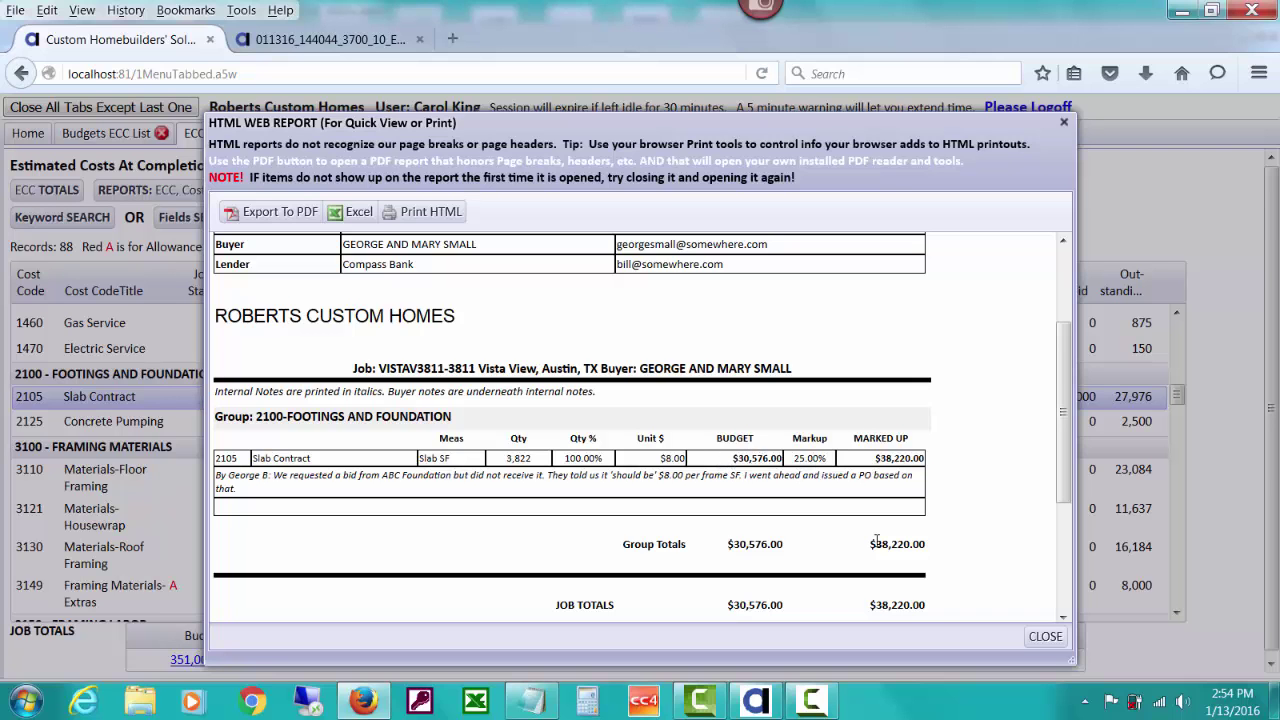
pyautogui.click(1044, 637)
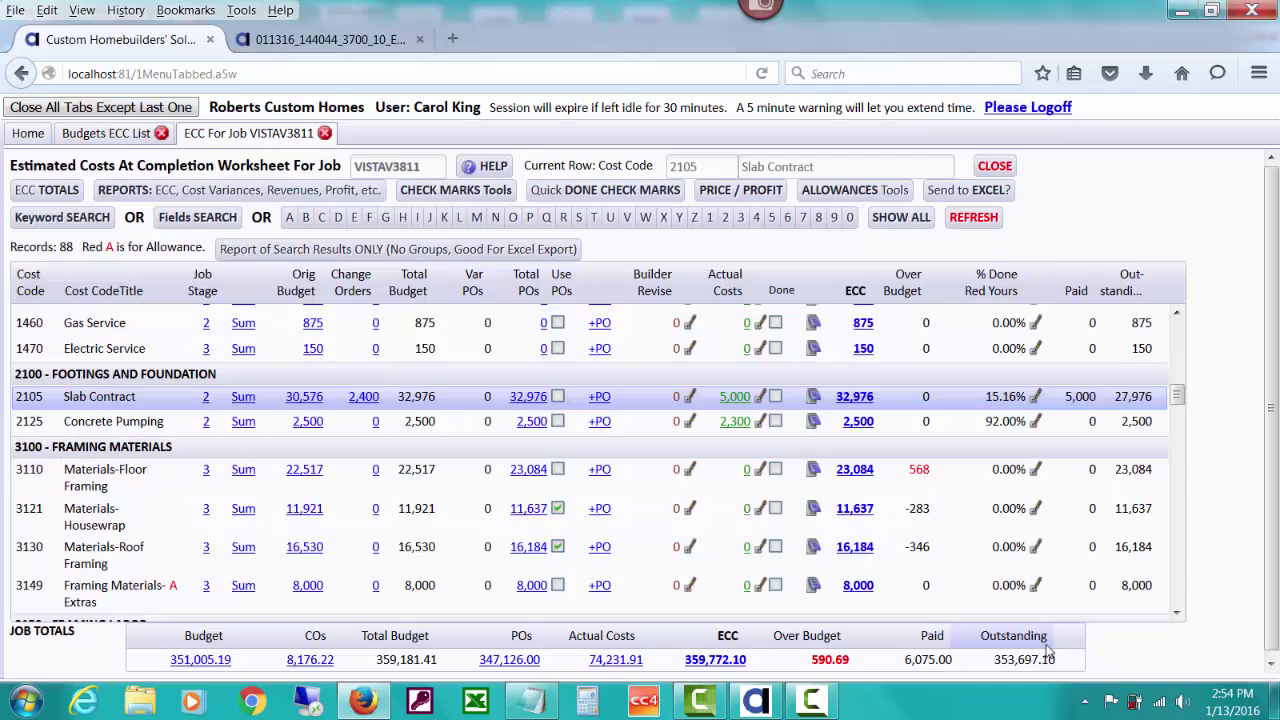
# - Review the approved change orders report for Slab Contract and the one for the whole job, closing each
pyautogui.click(375, 406)
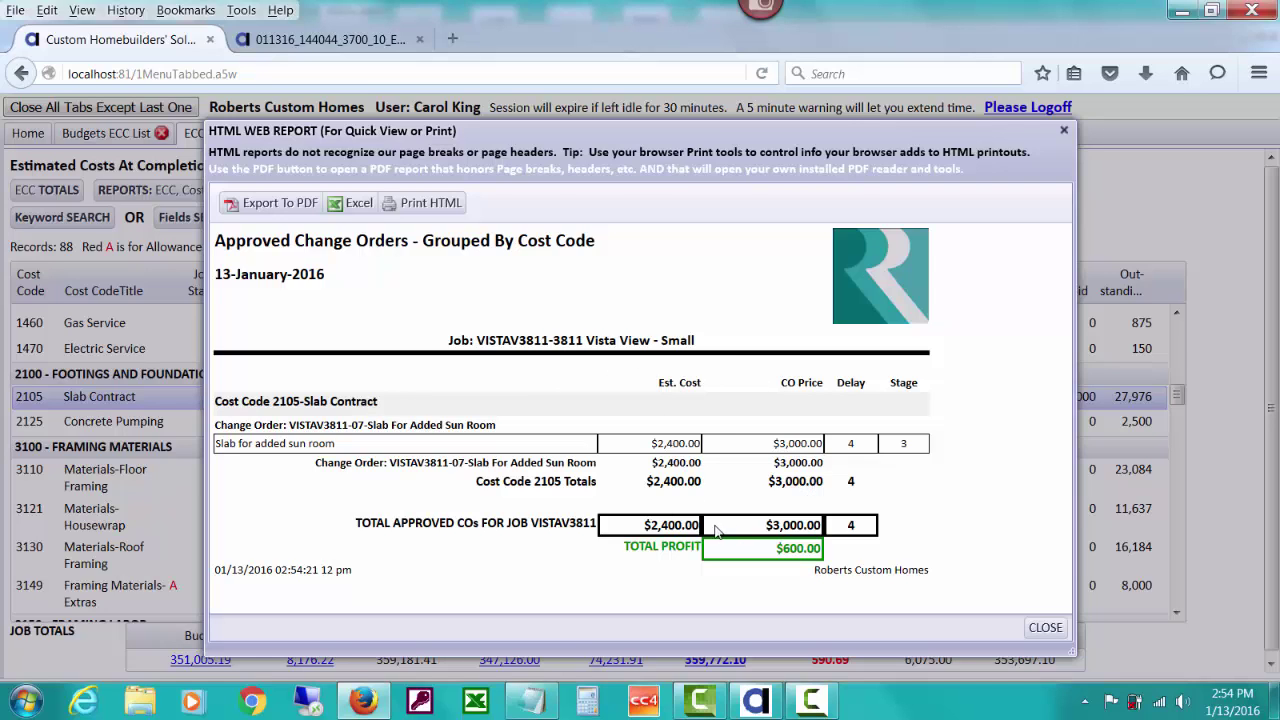
pyautogui.click(1046, 628)
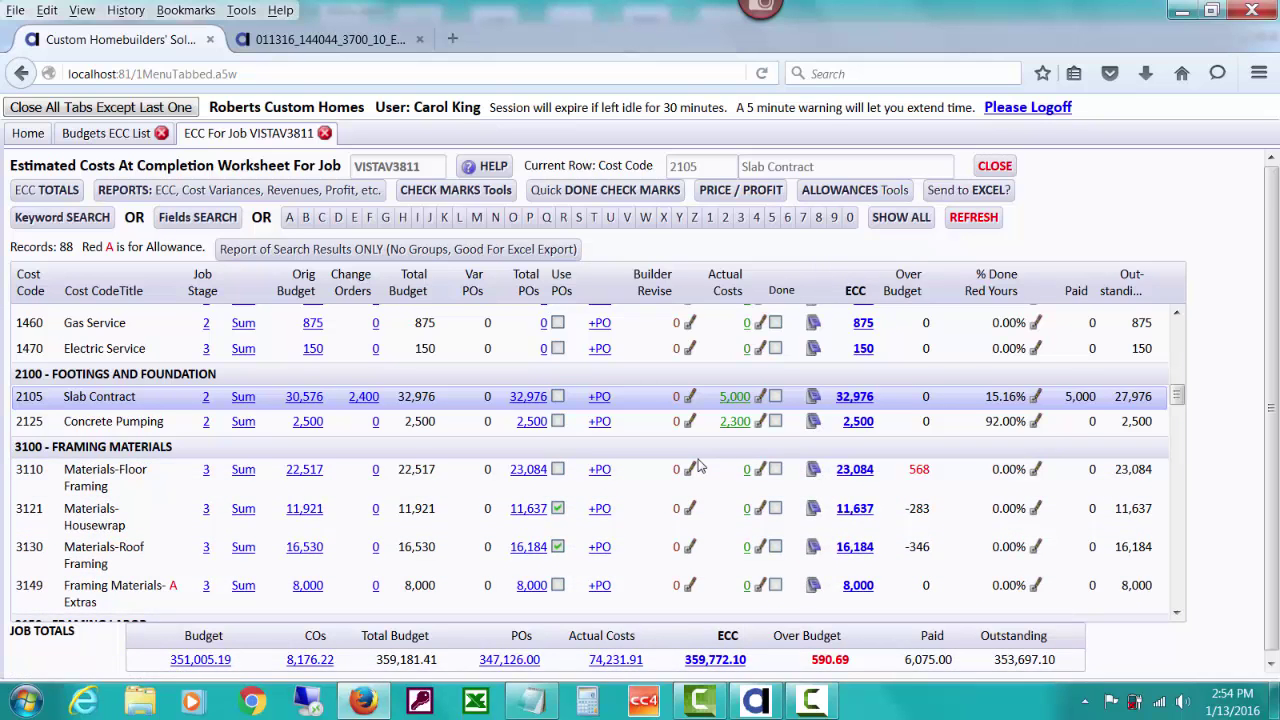
pyautogui.click(312, 664)
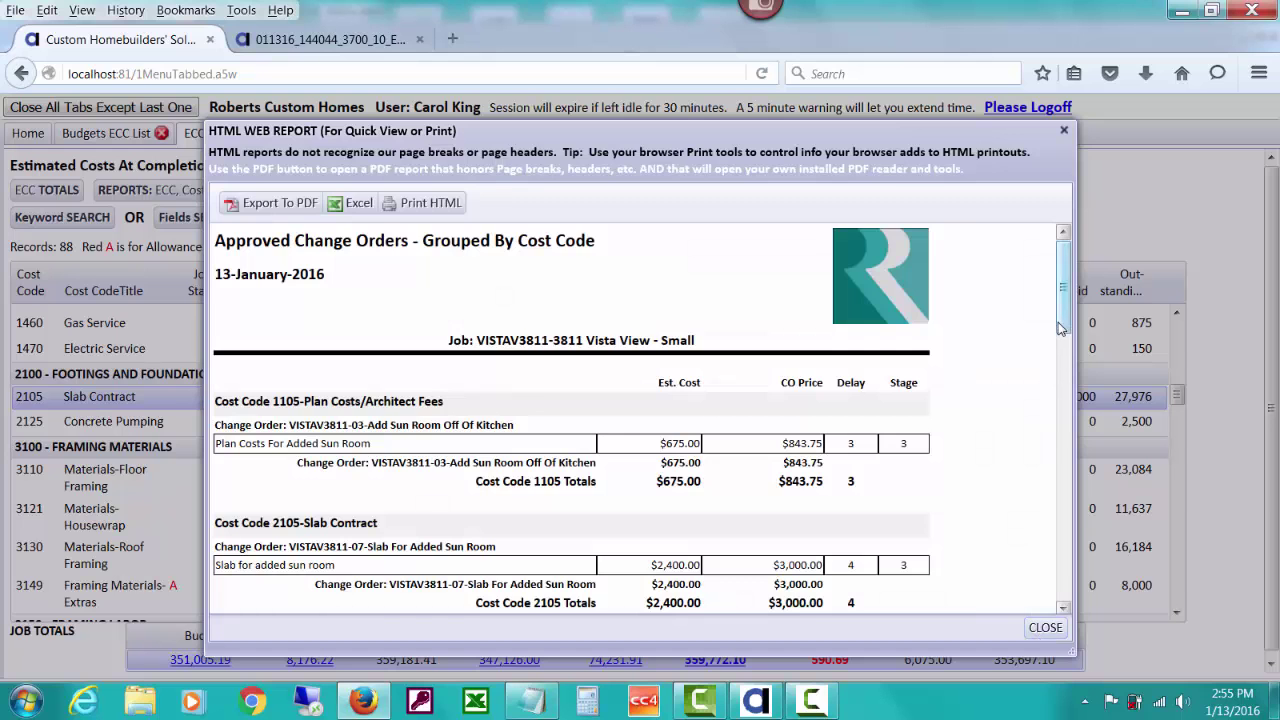
pyautogui.scroll(-1, 1076, 380)
pyautogui.scroll(-10, 1076, 380)
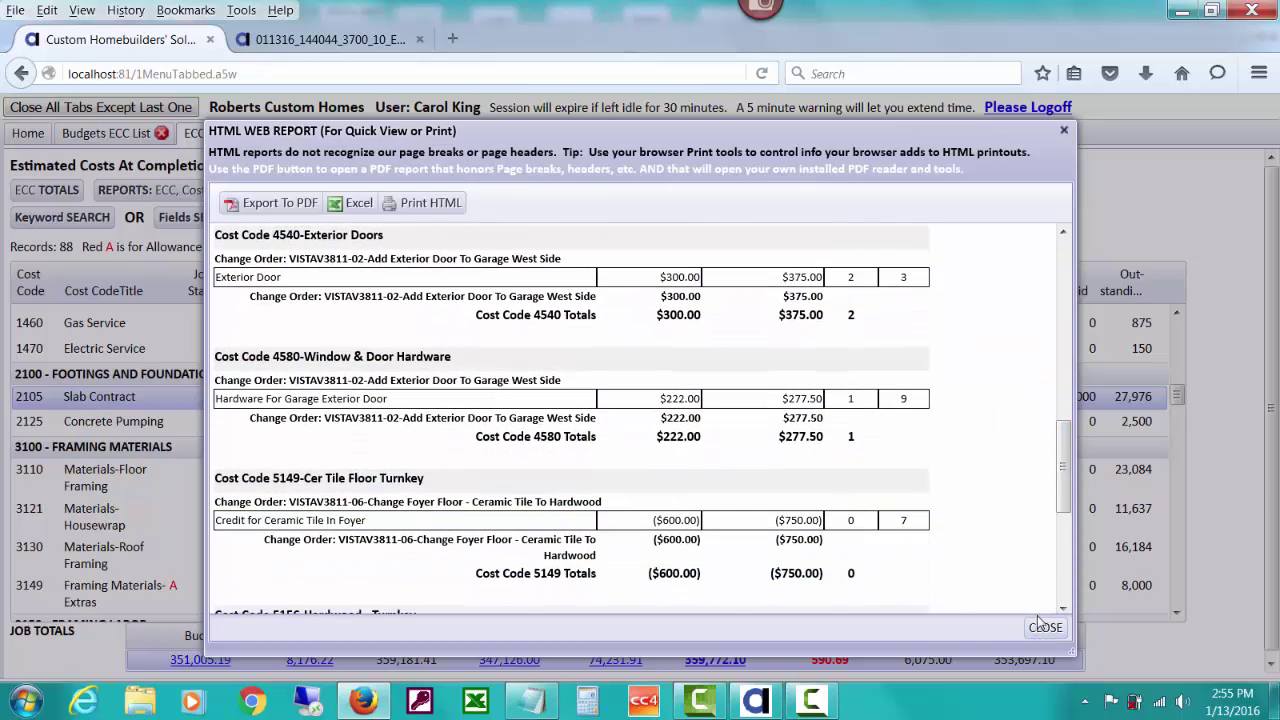
pyautogui.click(1044, 630)
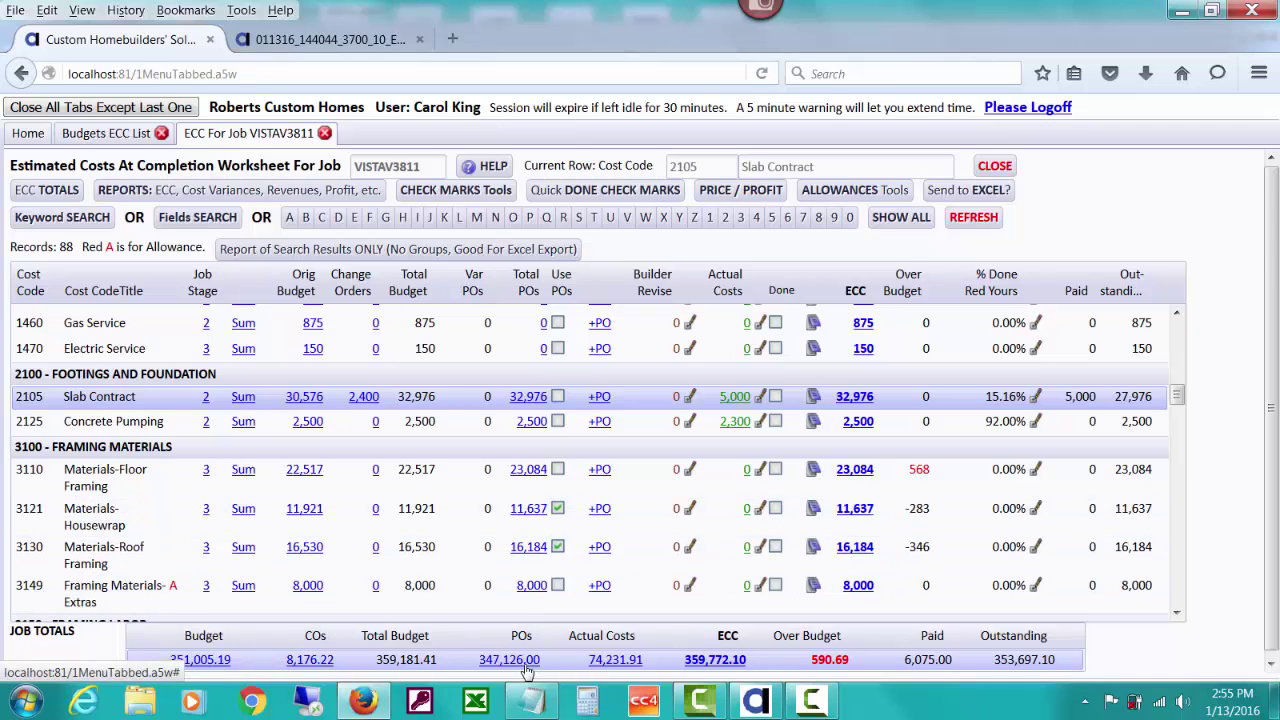
# - Review the actual job costs detail report for the whole job, and close it
pyautogui.click(617, 665)
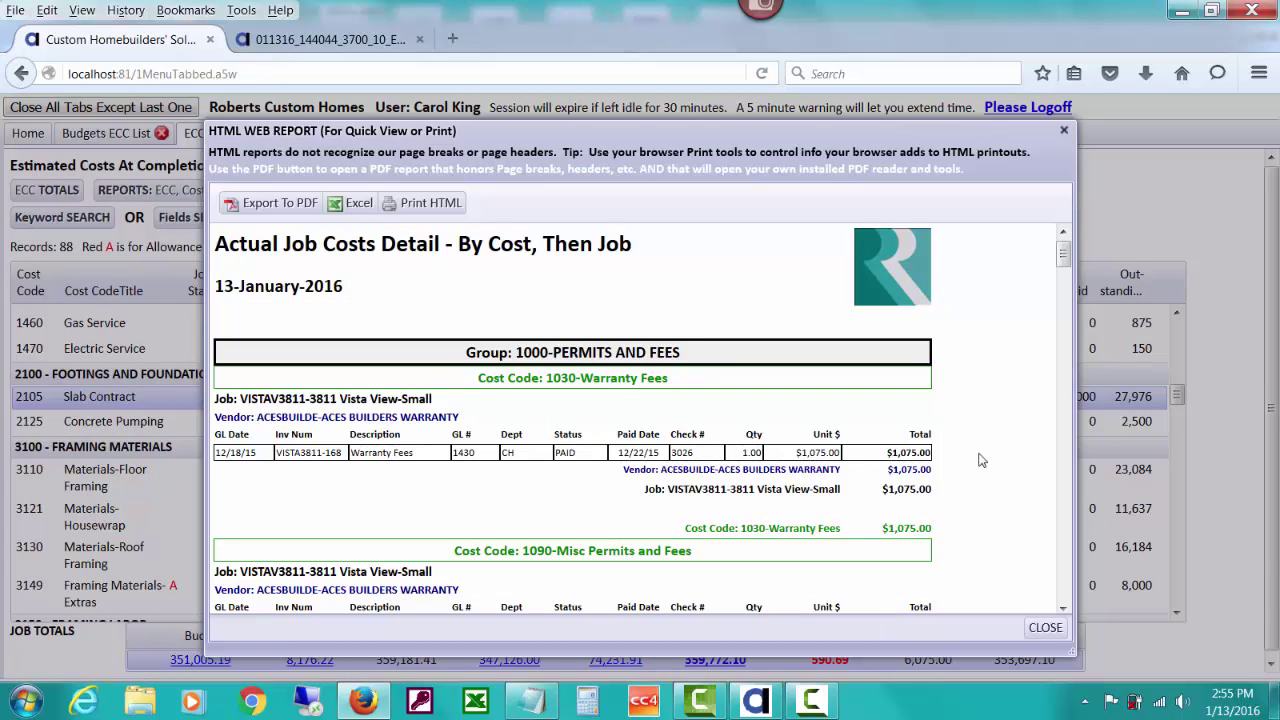
pyautogui.scroll(-10, 1034, 418)
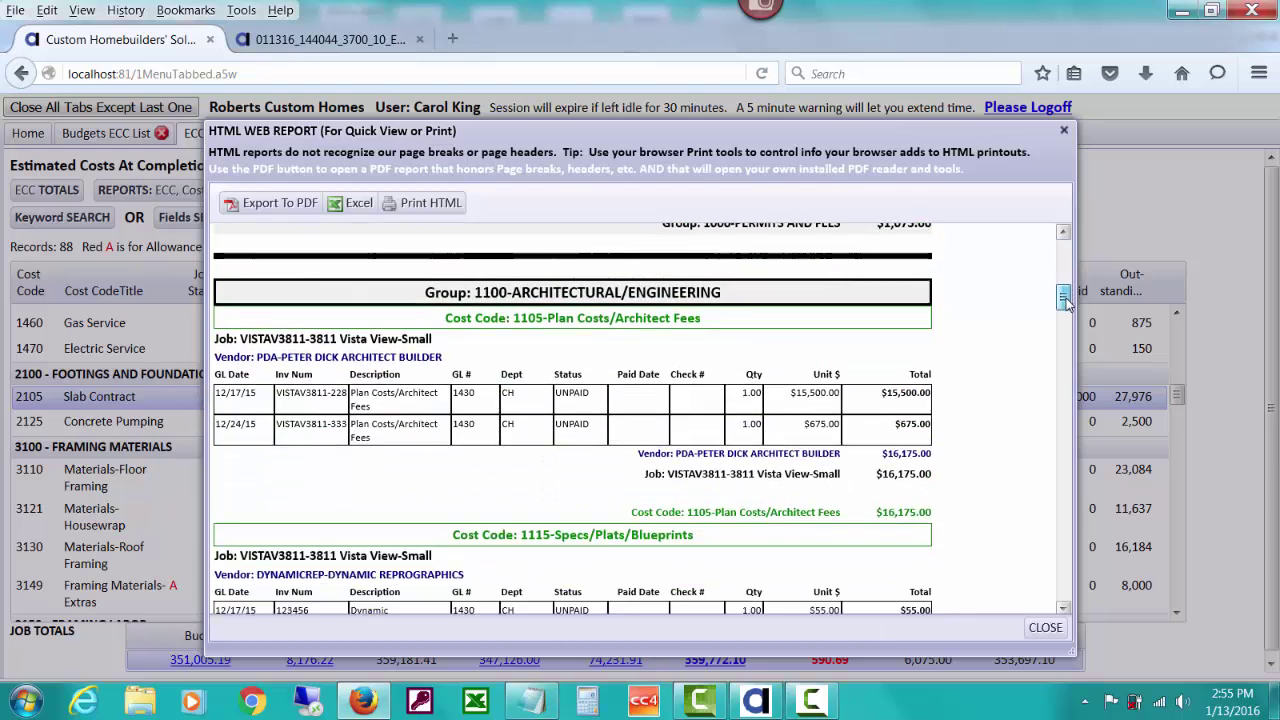
pyautogui.click(1046, 630)
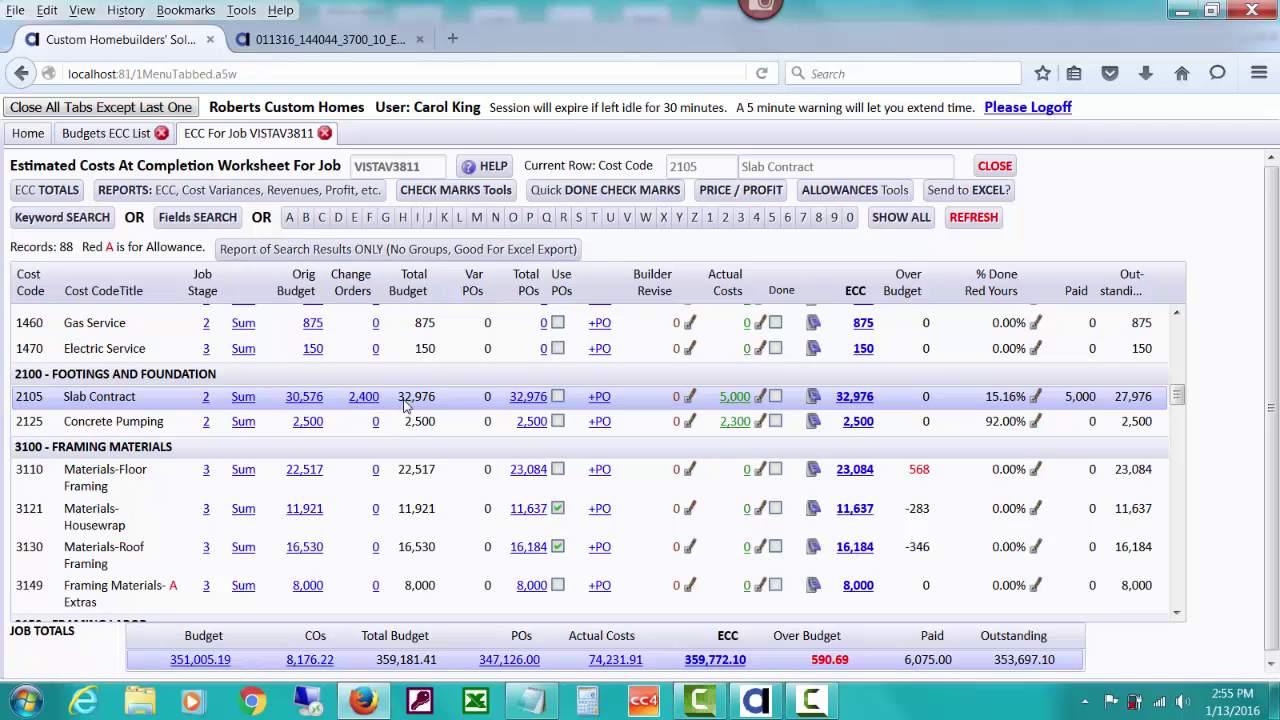
# - Review the purchase orders and the actual costs detail for cost code 2105 Slab Contract, closing each
pyautogui.click(545, 398)
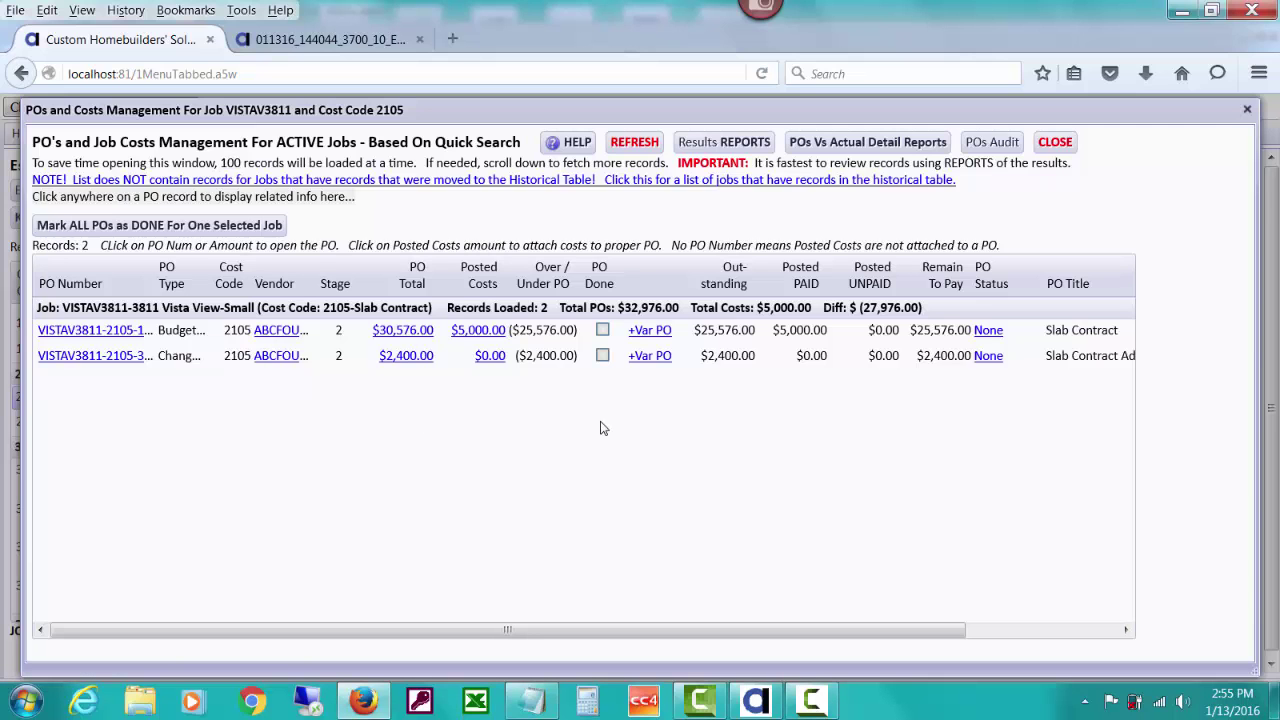
pyautogui.click(1043, 147)
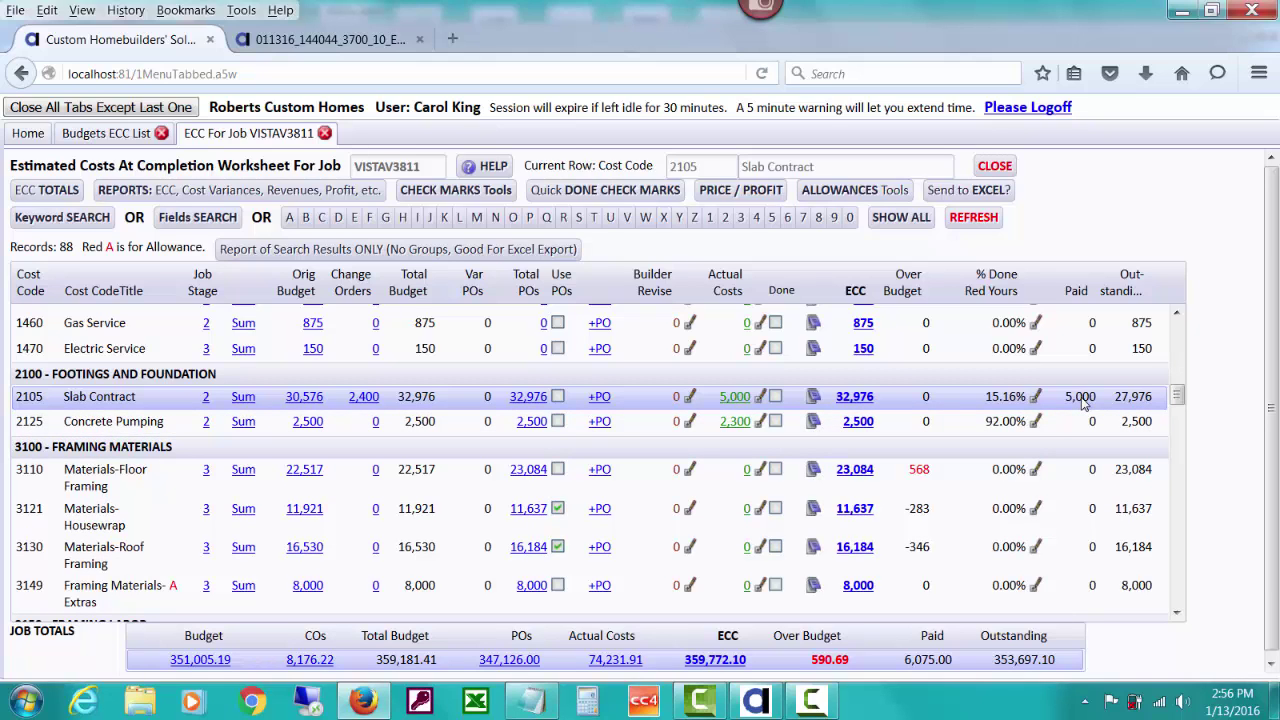
pyautogui.click(735, 398)
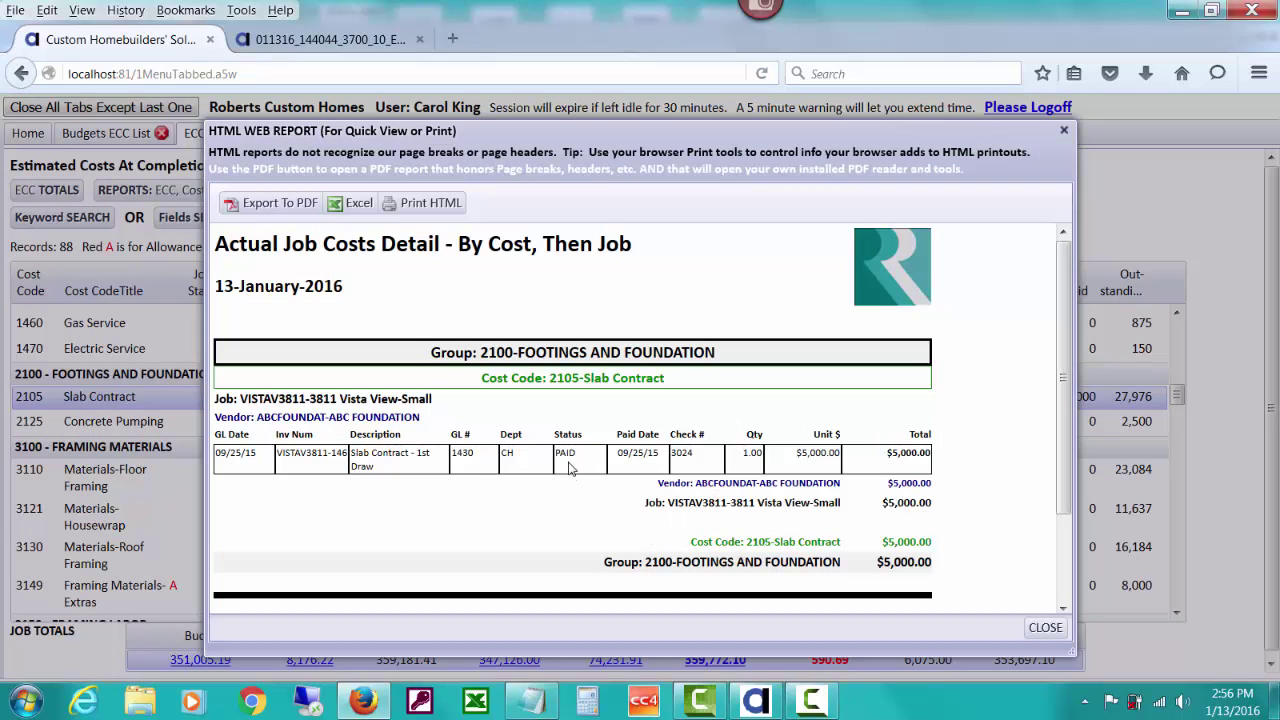
pyautogui.click(1043, 628)
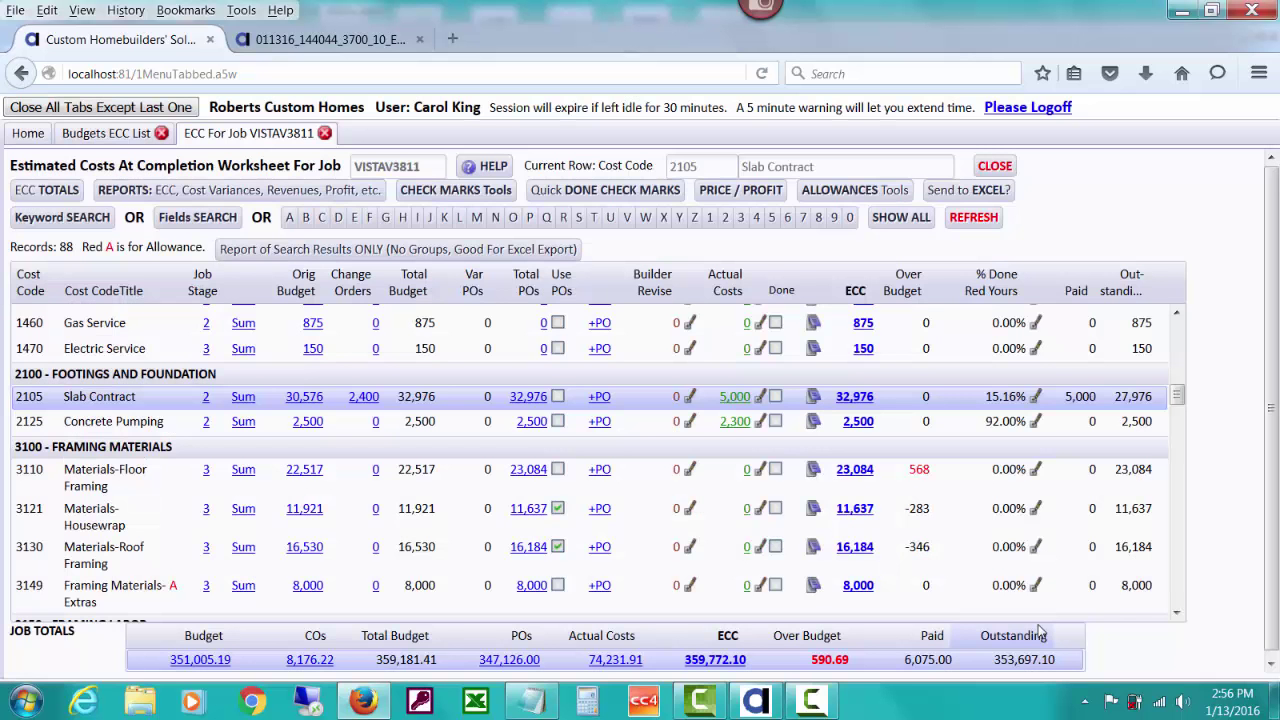
# - Open the quick item of the $2,400 change-order purchase order under cost code 2105 Slab Contract
pyautogui.click(528, 397)
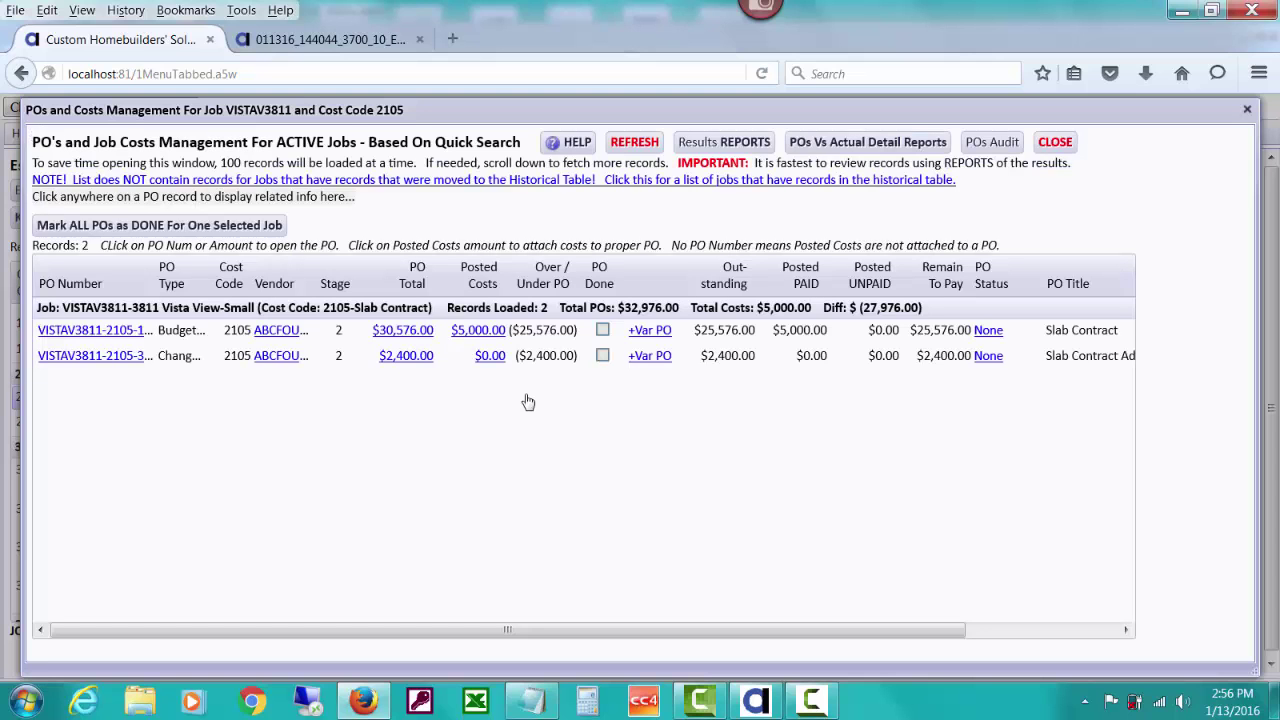
pyautogui.click(406, 356)
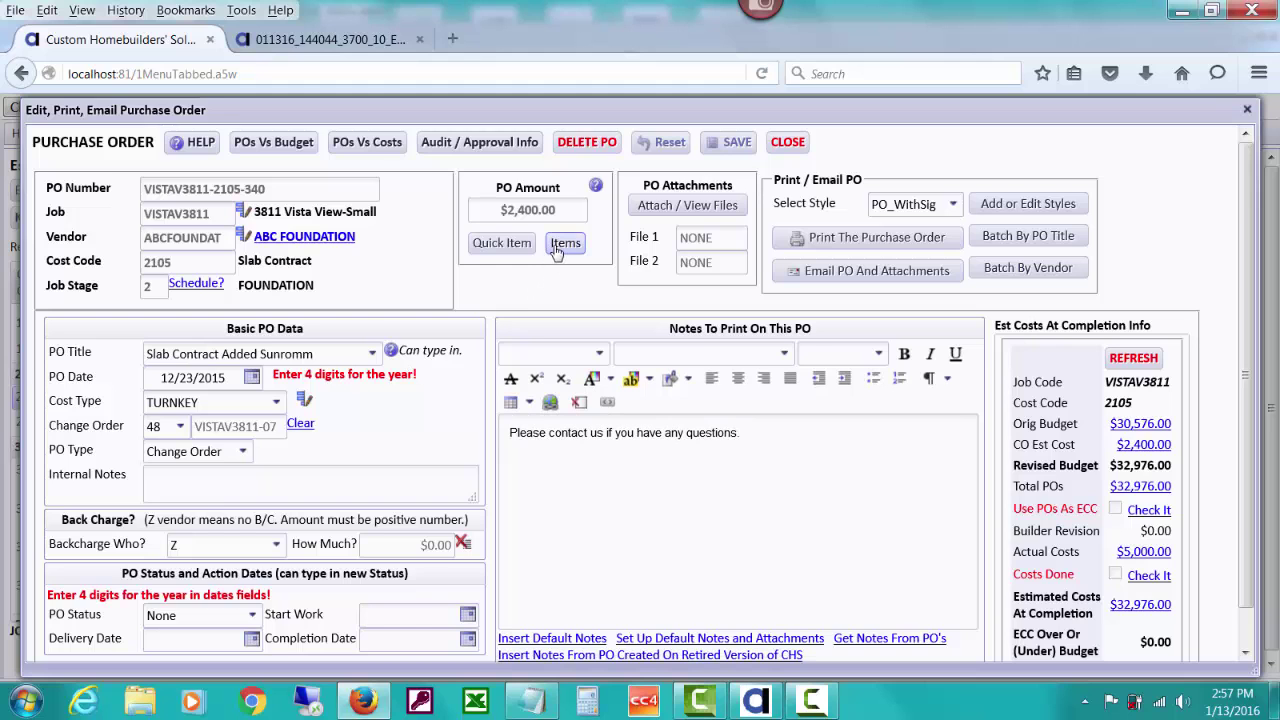
pyautogui.click(508, 246)
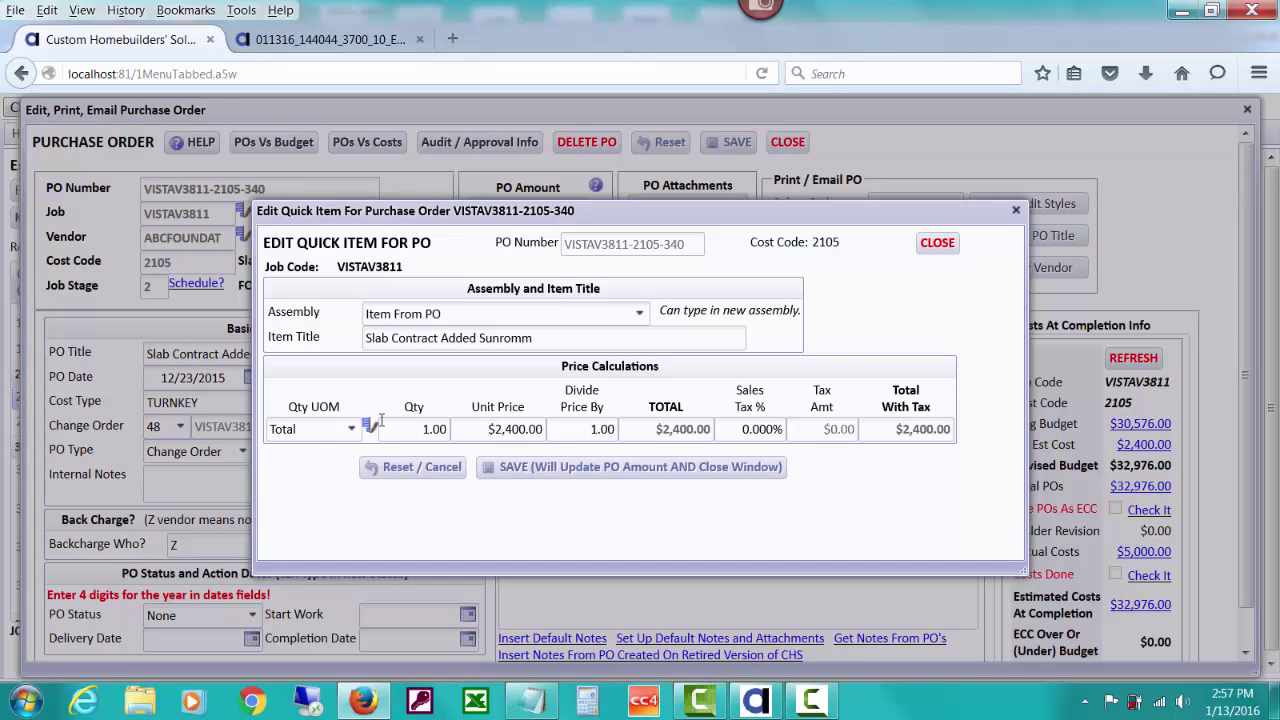
# - Set the quick item's unit of measure to Slab SF for job VISTAV3811 and its quantity to 300
pyautogui.click(347, 434)
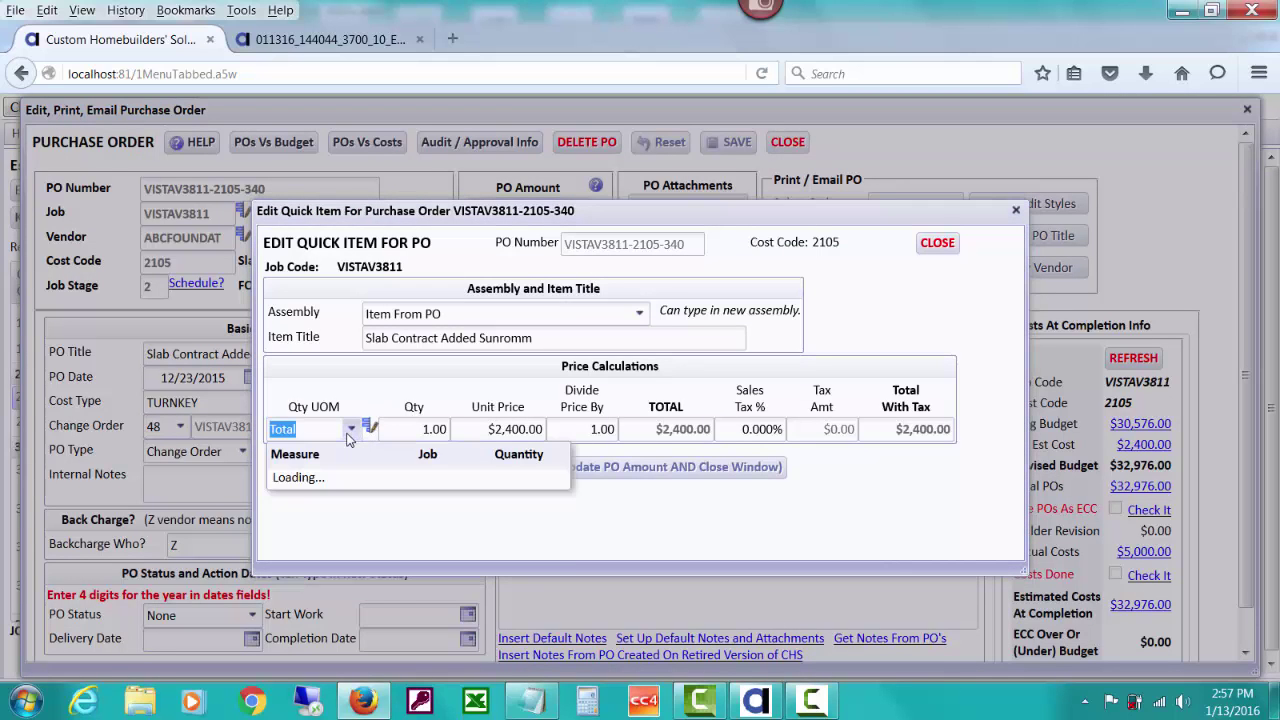
pyautogui.write('sl')
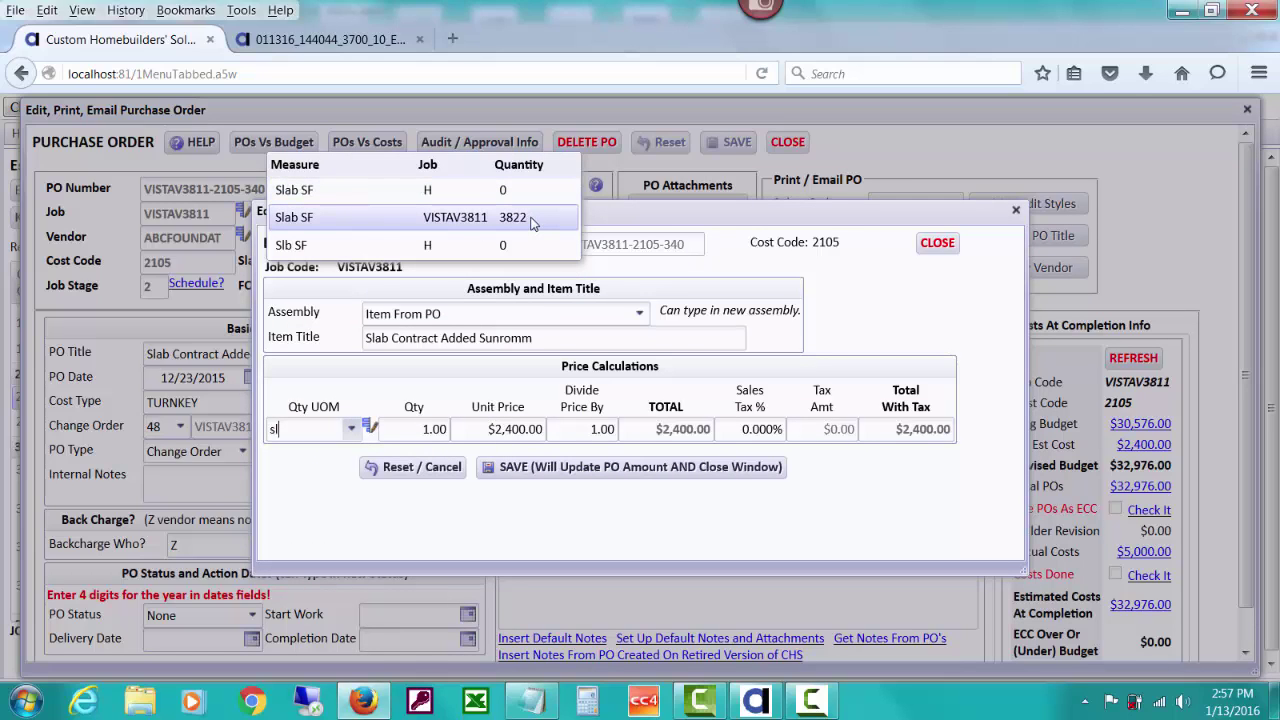
pyautogui.click(431, 217)
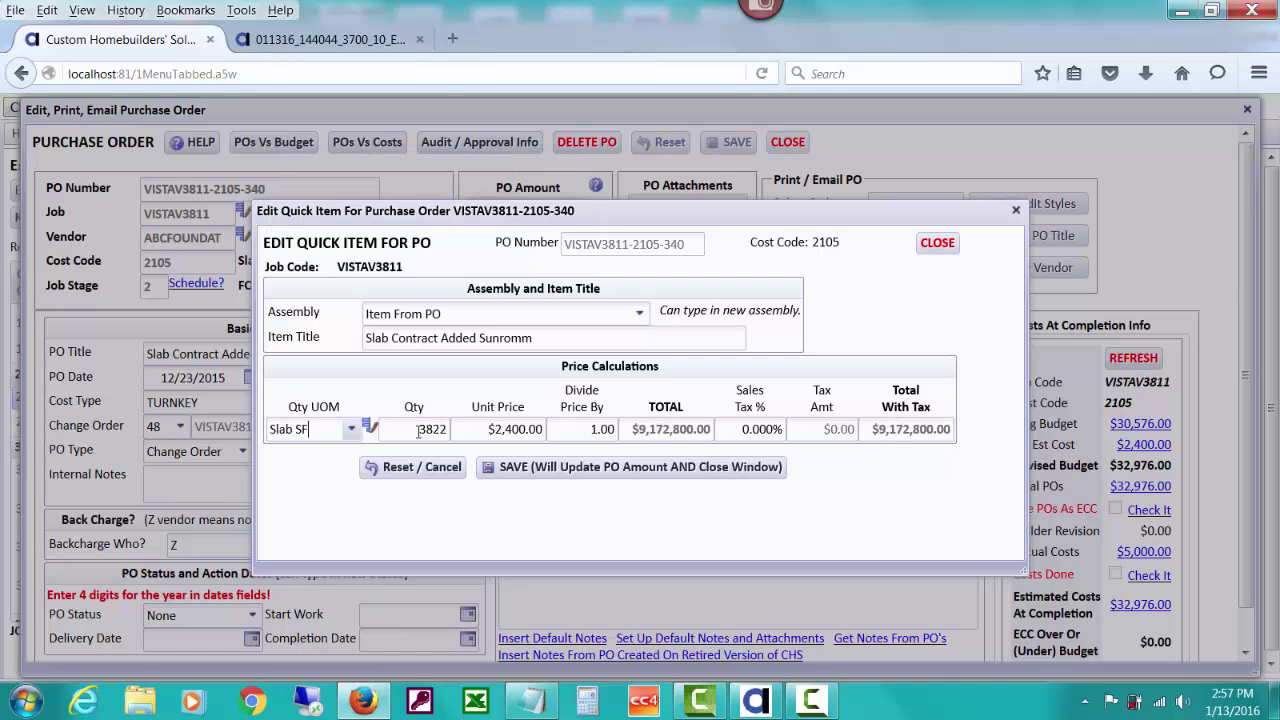
pyautogui.click(440, 429)
pyautogui.write('300')
pyautogui.press('Tab')
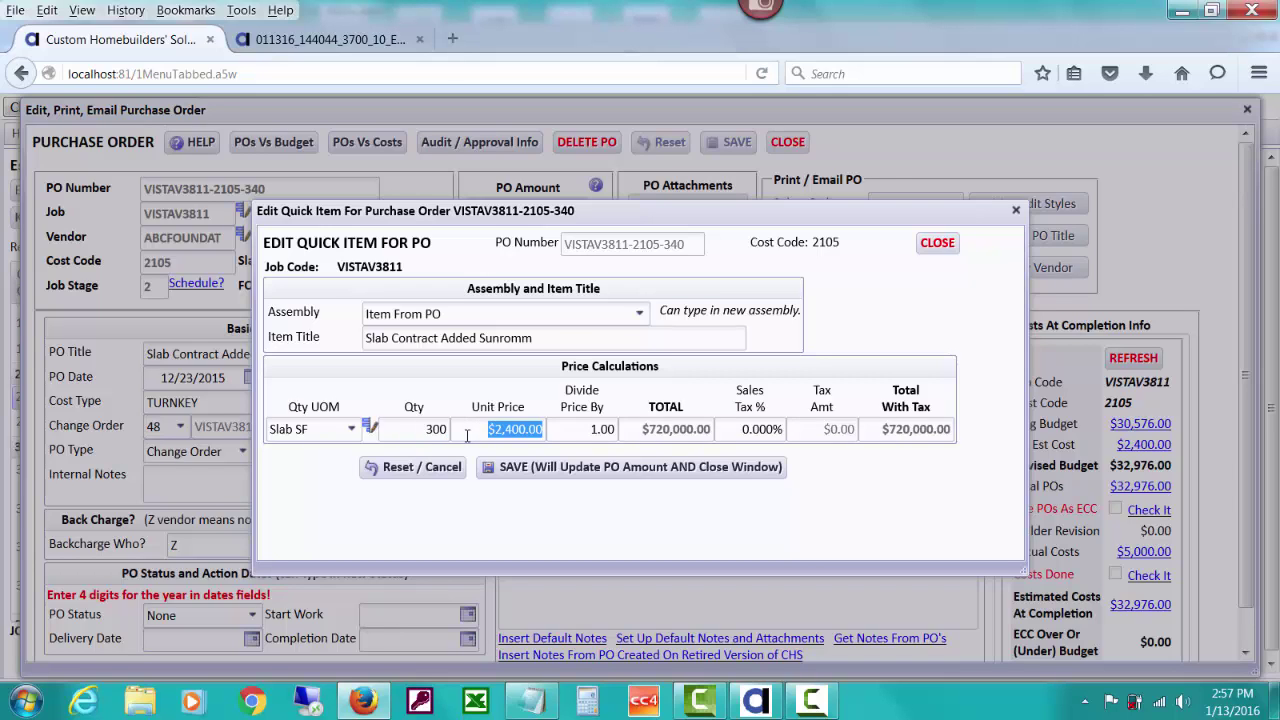
# - Set the quick item's unit price to $8.50
pyautogui.write('8')
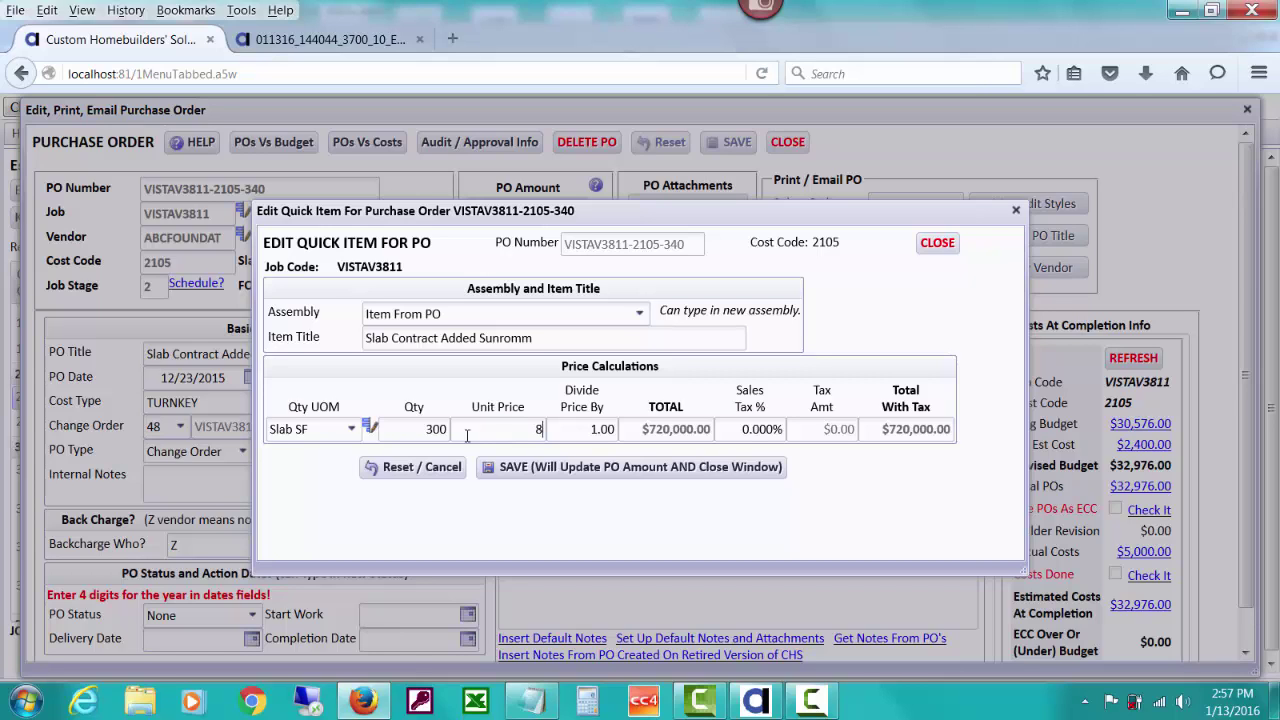
pyautogui.write('.5')
pyautogui.press('Tab')
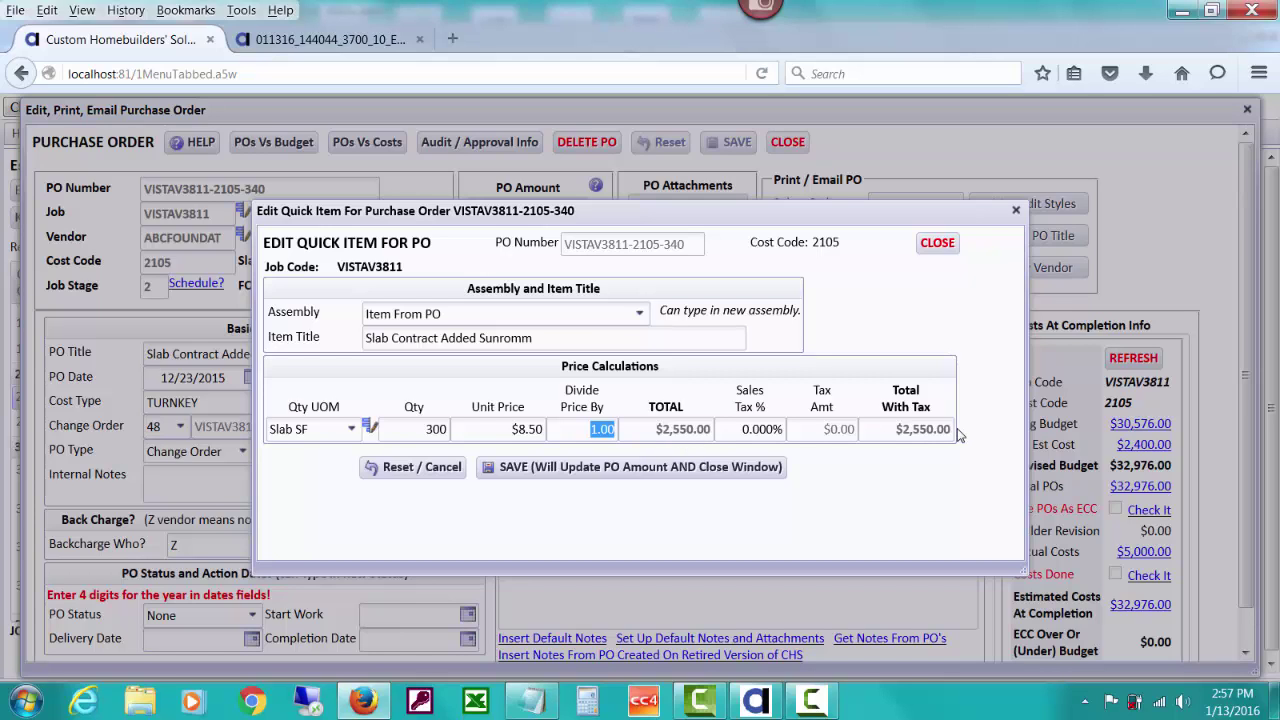
# - Set the quick item's unit price to $9 and save it to update the purchase order amount
pyautogui.click(493, 430)
pyautogui.write('9')
pyautogui.click(597, 422)
pyautogui.click(517, 470)
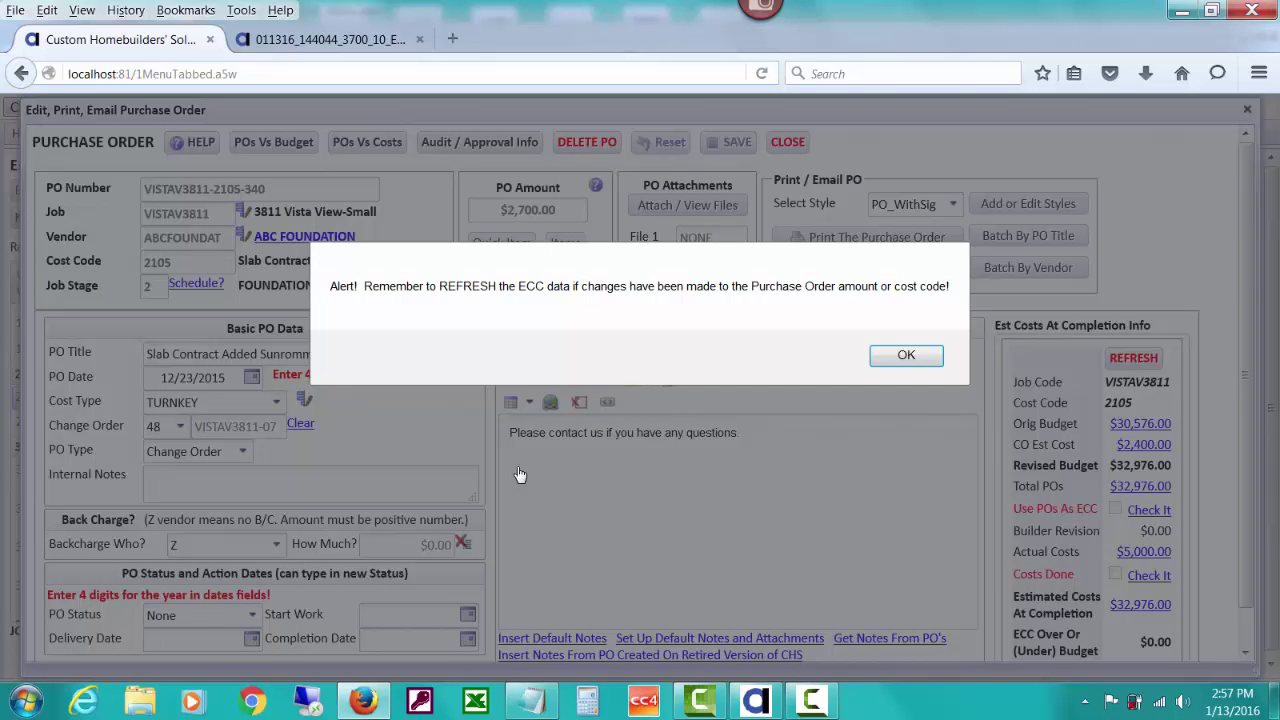
# - Close the purchase order and its list, and review the approved change orders report for cost code 2105 Slab Contract
pyautogui.click(884, 362)
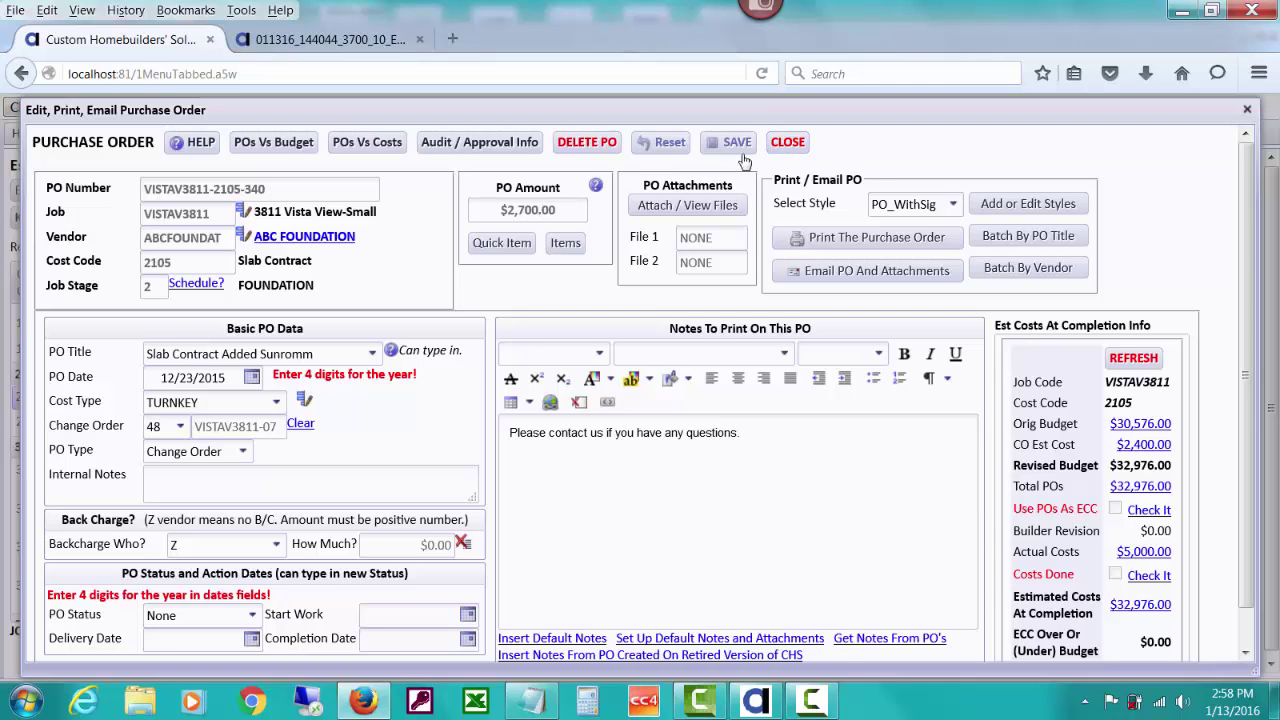
pyautogui.click(786, 145)
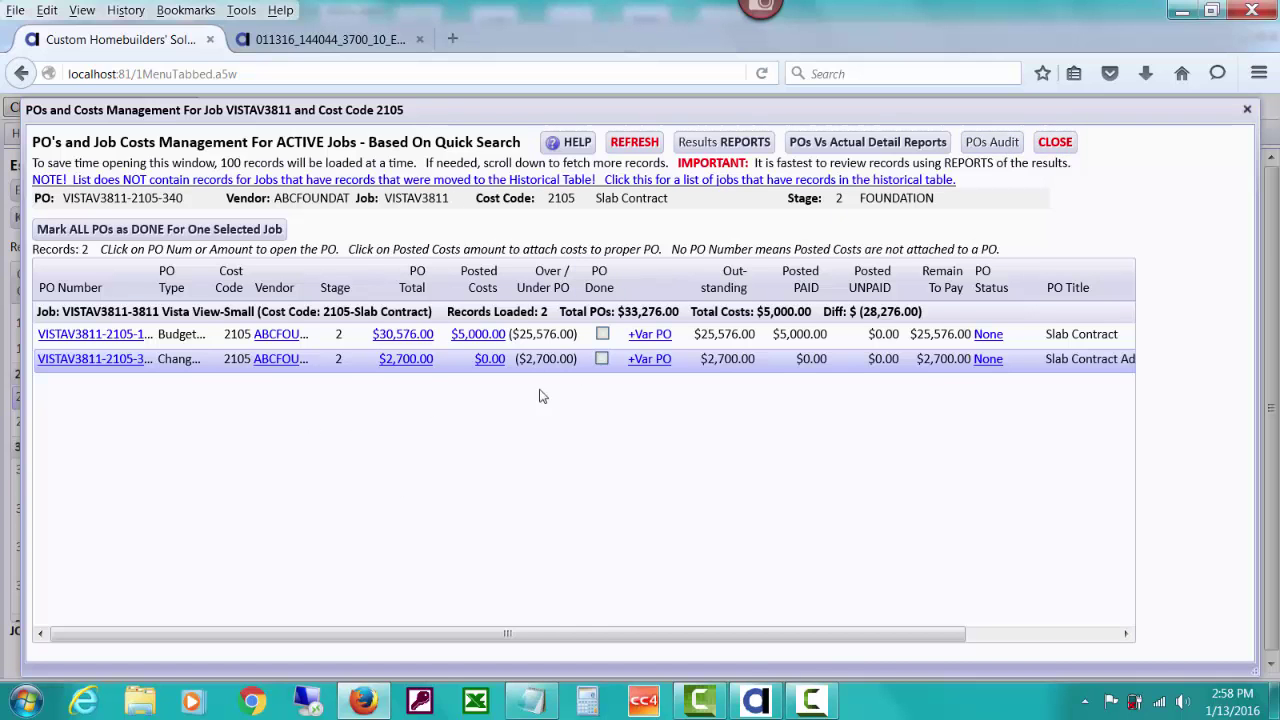
pyautogui.click(1056, 142)
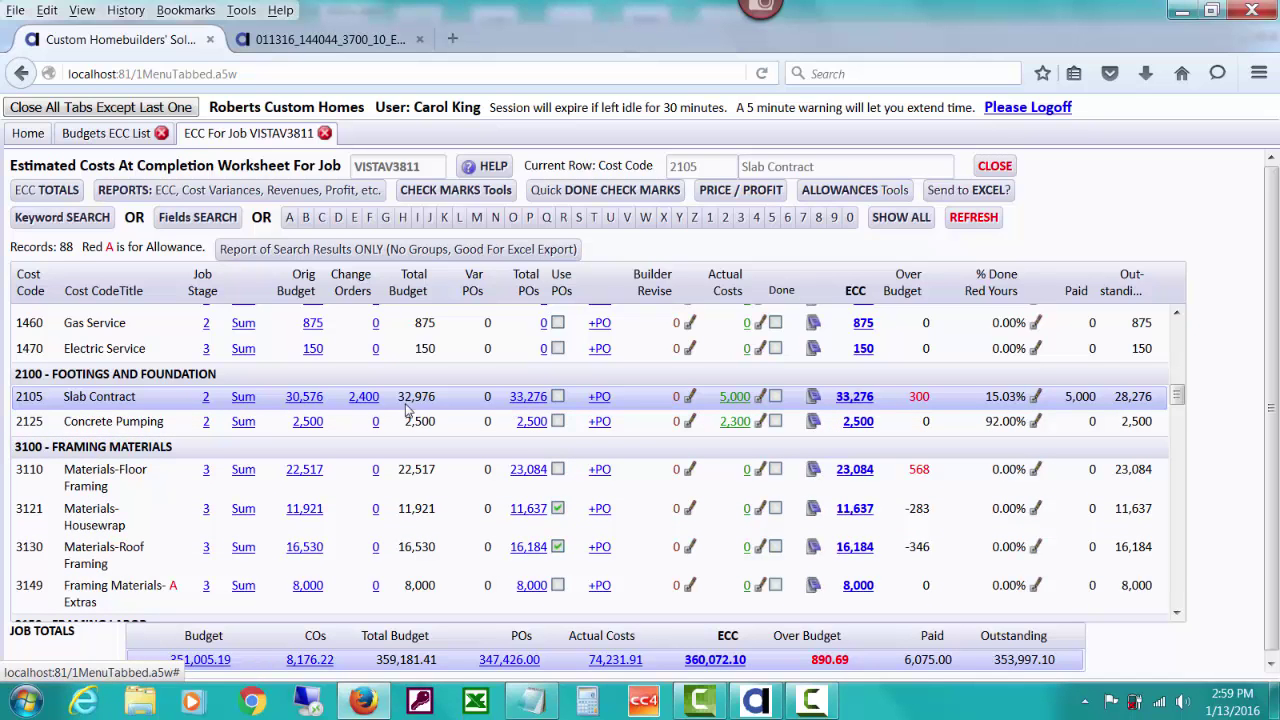
pyautogui.click(362, 398)
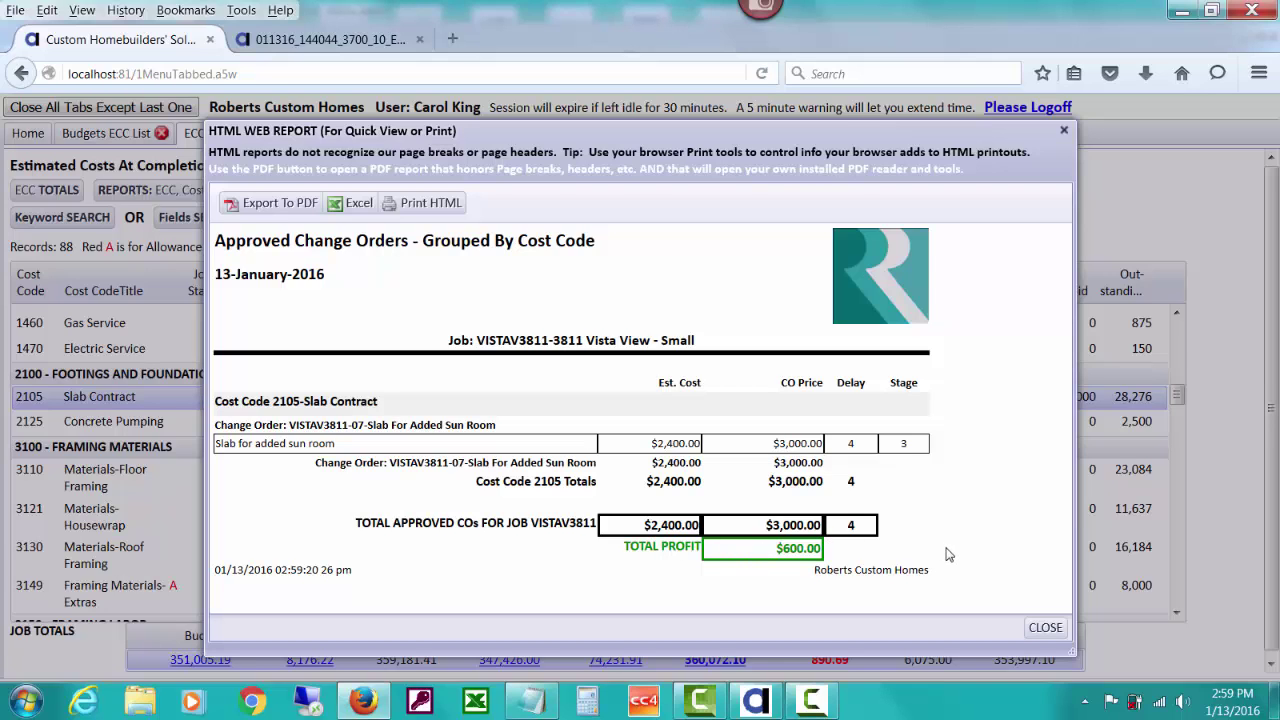
pyautogui.click(1045, 628)
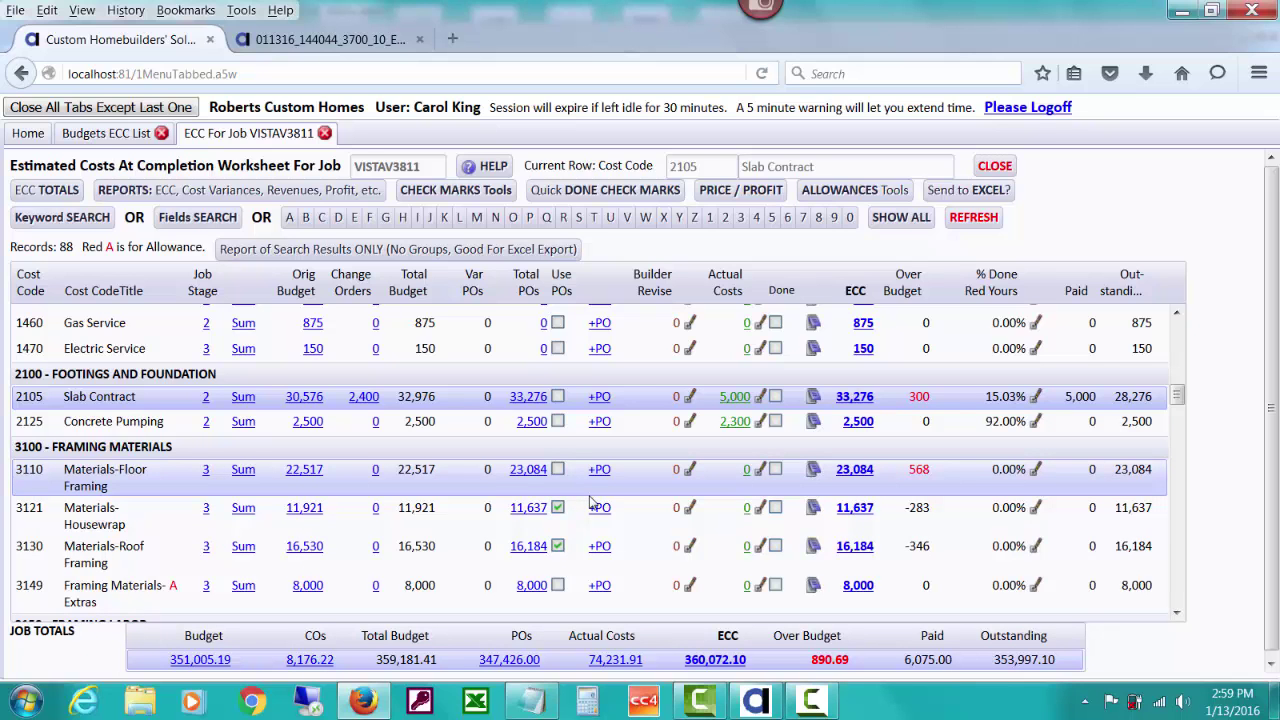
# - Set the unit price of the Slab Contract change-order purchase order's quick item to $7, save it, and return to the worksheet
pyautogui.click(540, 398)
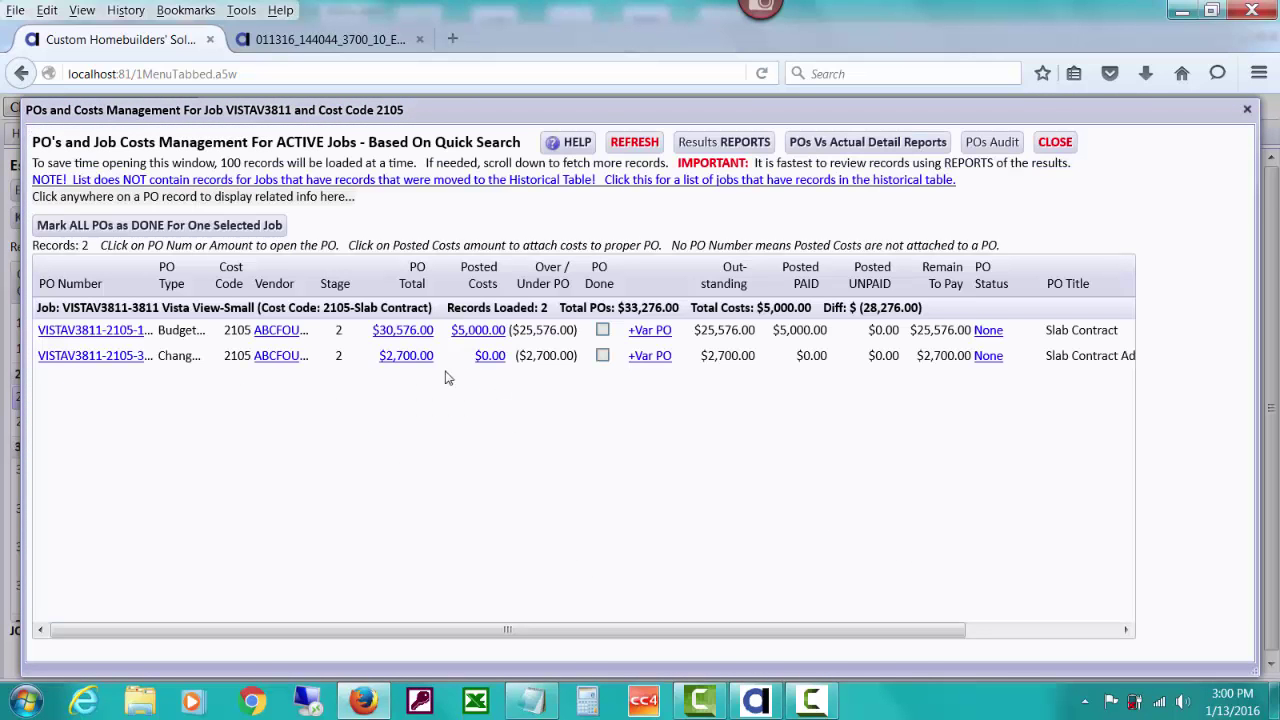
pyautogui.click(426, 360)
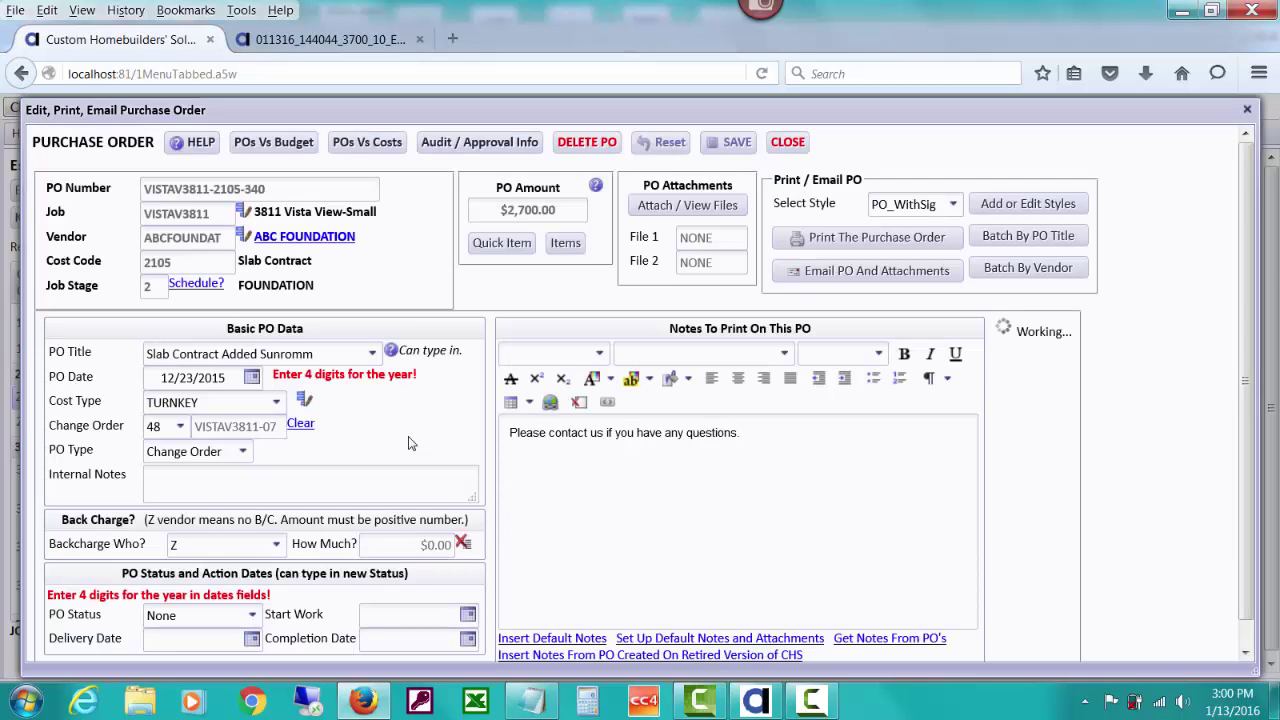
pyautogui.click(504, 244)
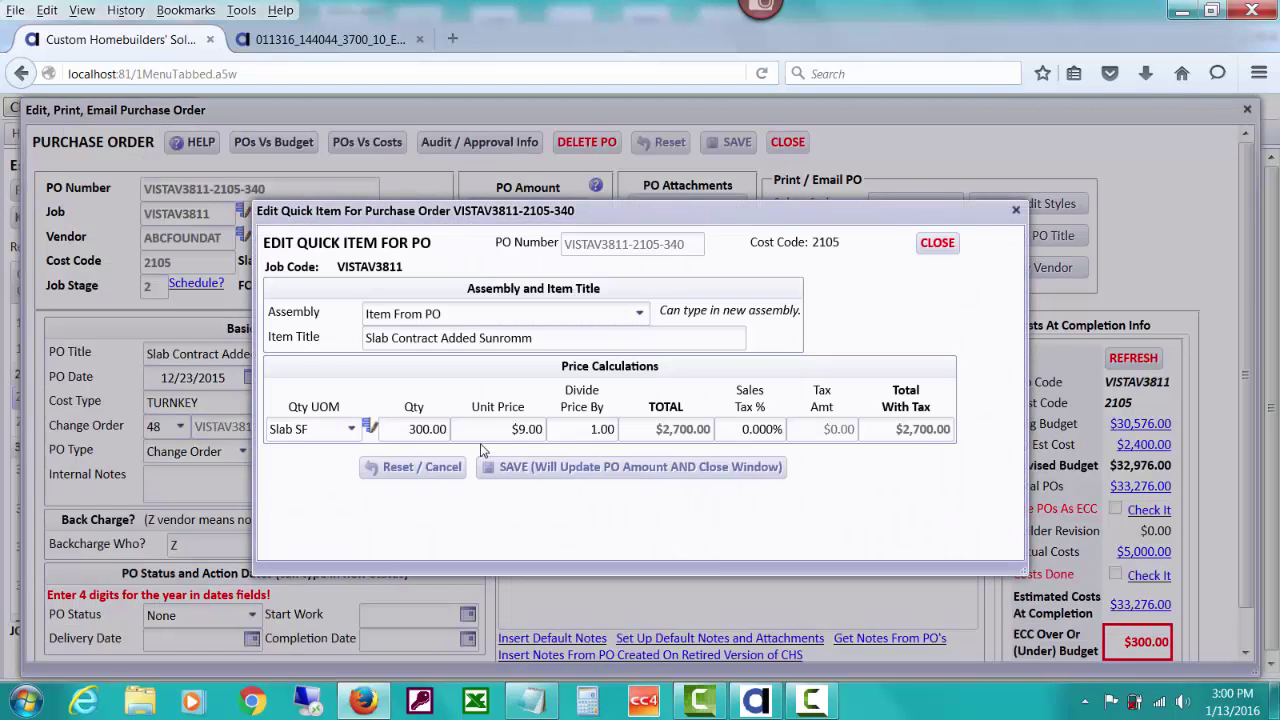
pyautogui.moveTo(493, 429); pyautogui.dragTo(594, 428)
pyautogui.write('7')
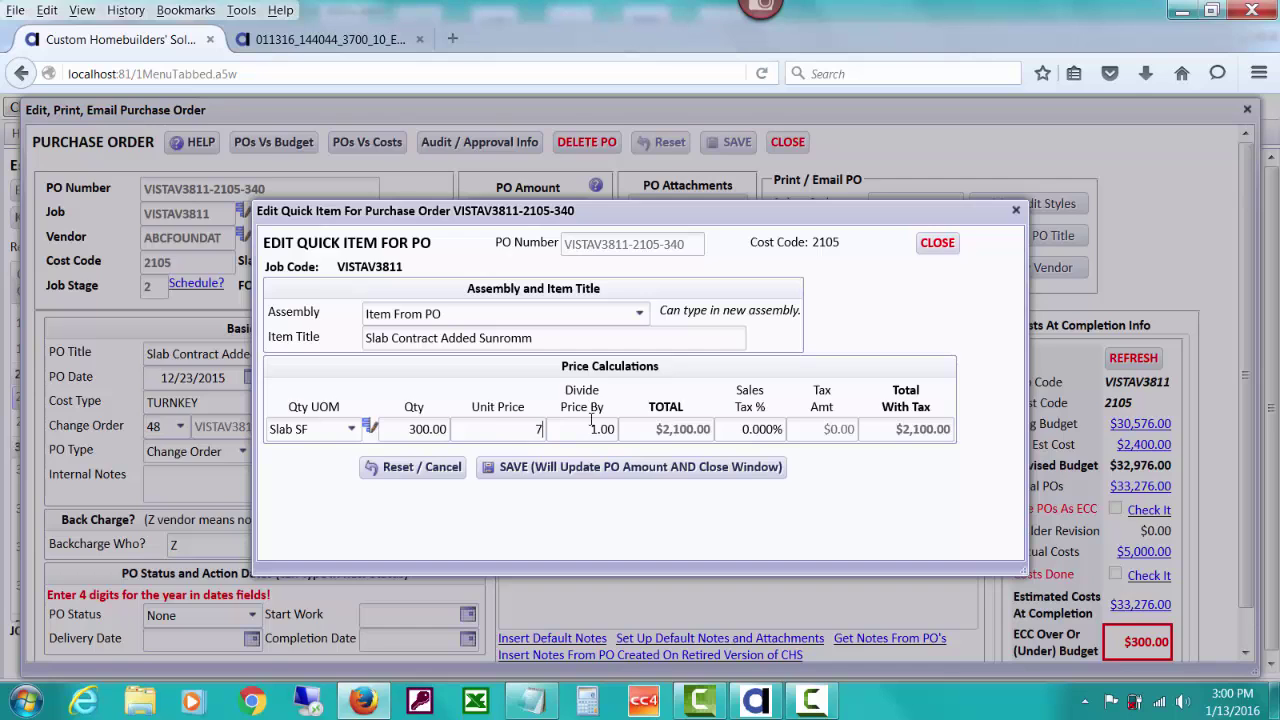
pyautogui.press('Tab')
pyautogui.click(705, 473)
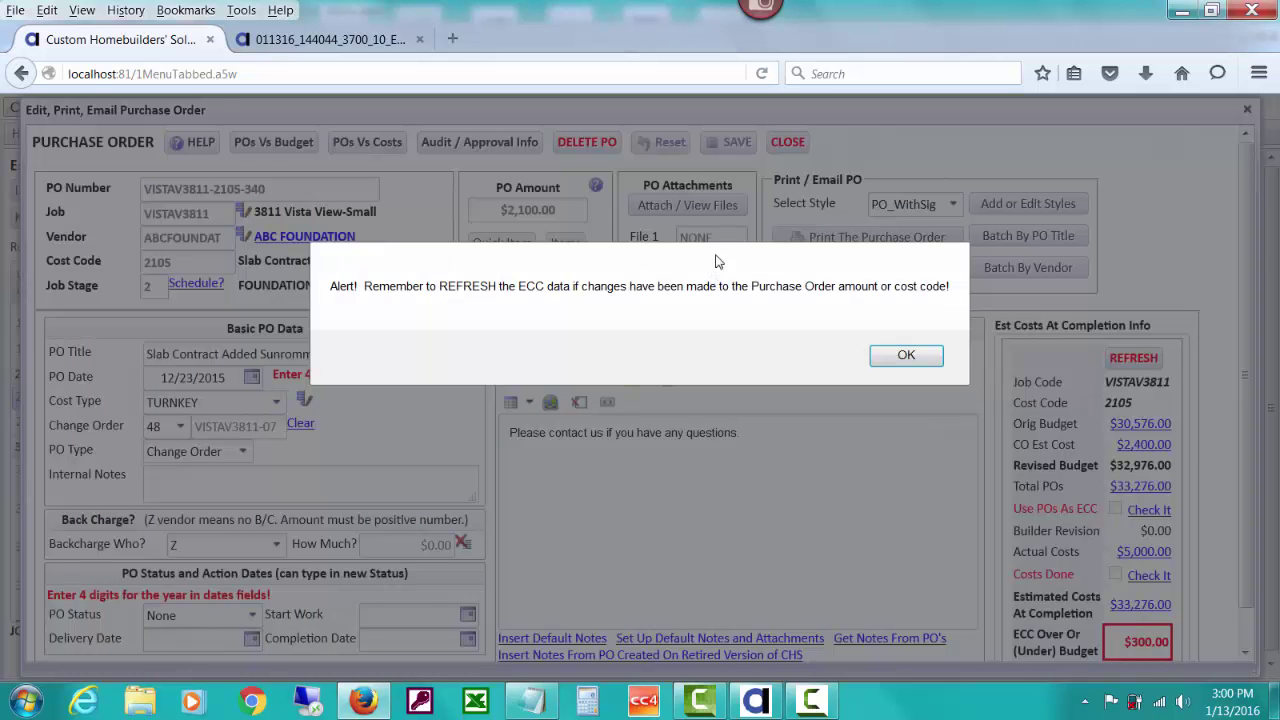
pyautogui.click(905, 356)
pyautogui.click(787, 141)
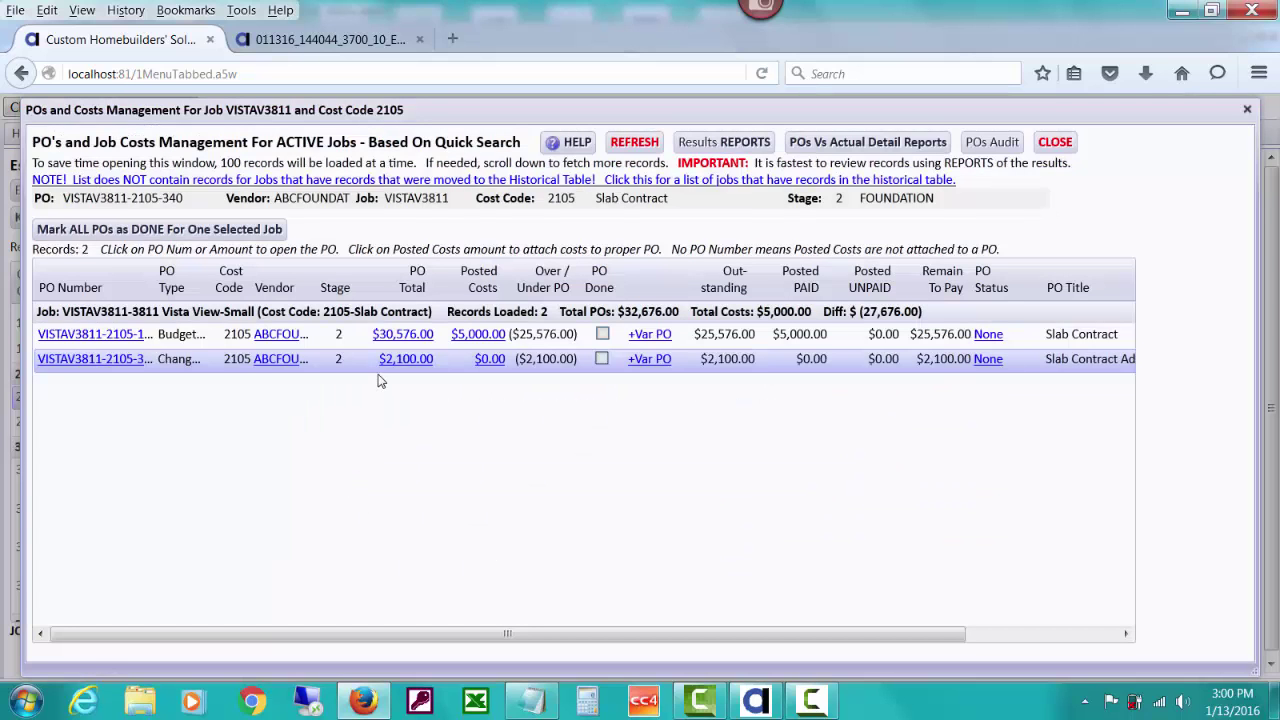
pyautogui.click(1055, 142)
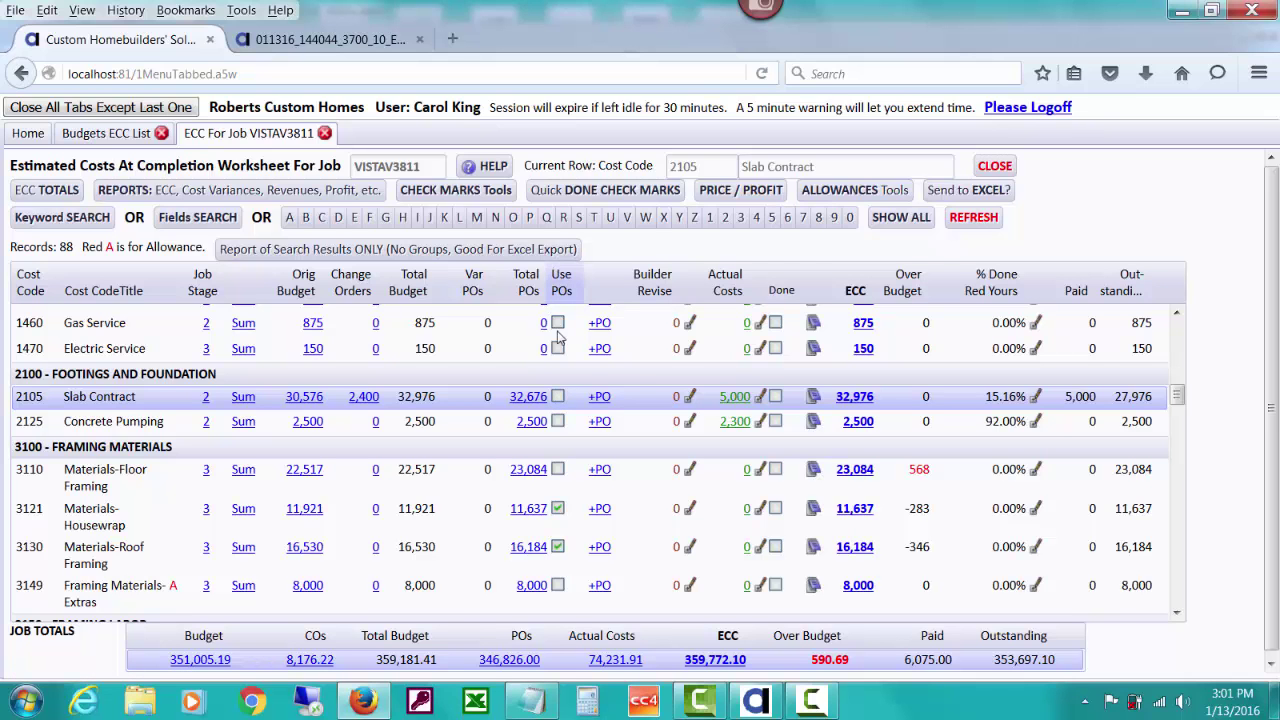
# - Mark cost code 2105 Slab Contract to use its purchase orders as the estimated cost, and refresh the job totals
pyautogui.click(557, 397)
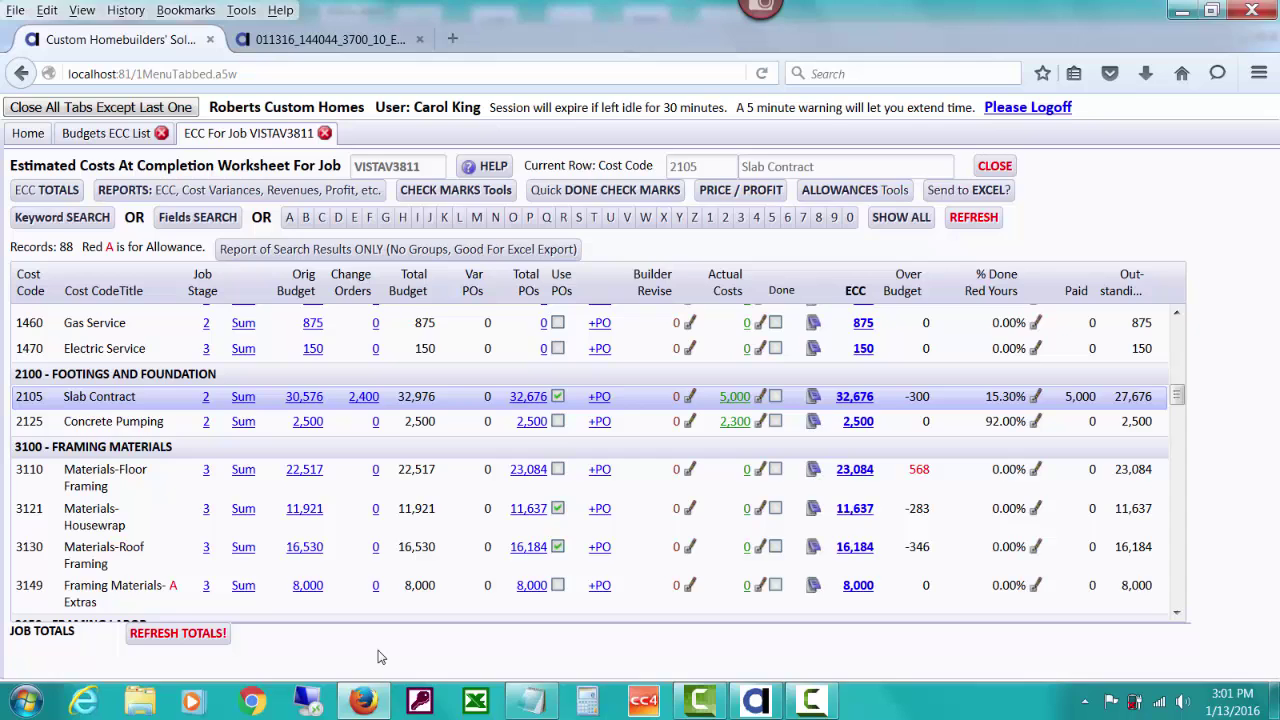
pyautogui.click(172, 634)
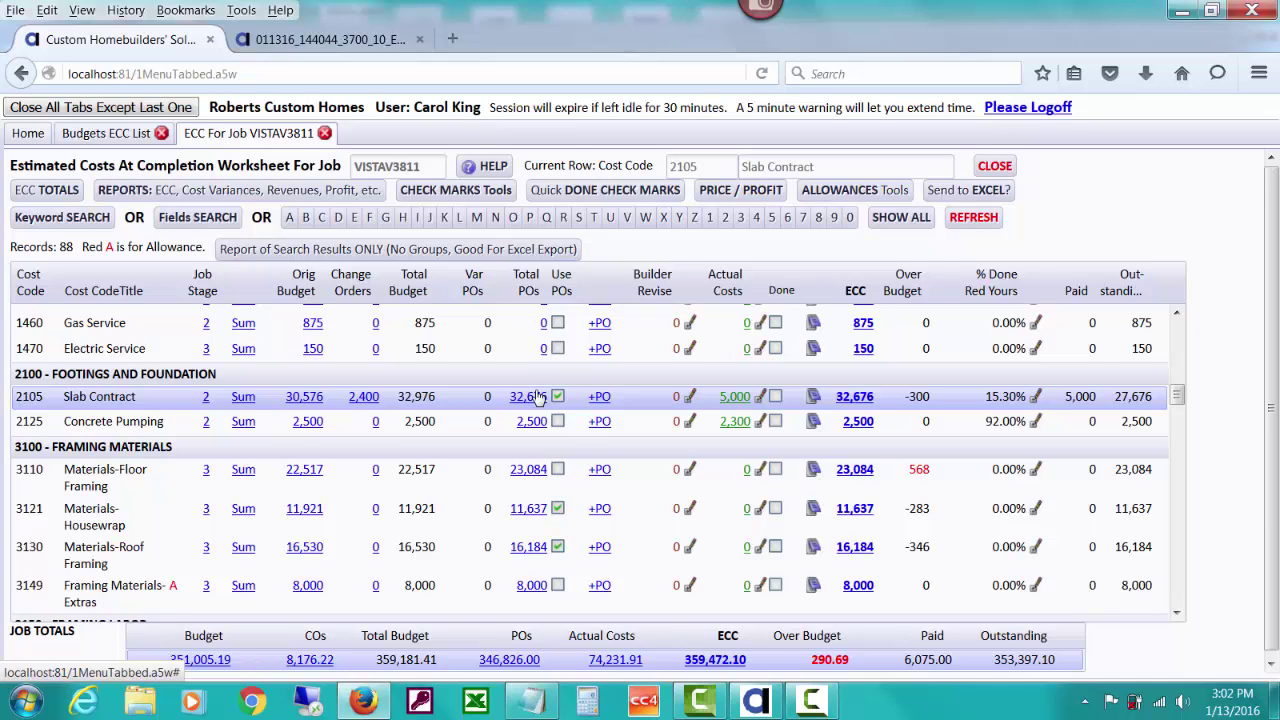
# - Enter a revised estimate amount of $30,000 for cost code 2105 Slab Contract
pyautogui.click(688, 398)
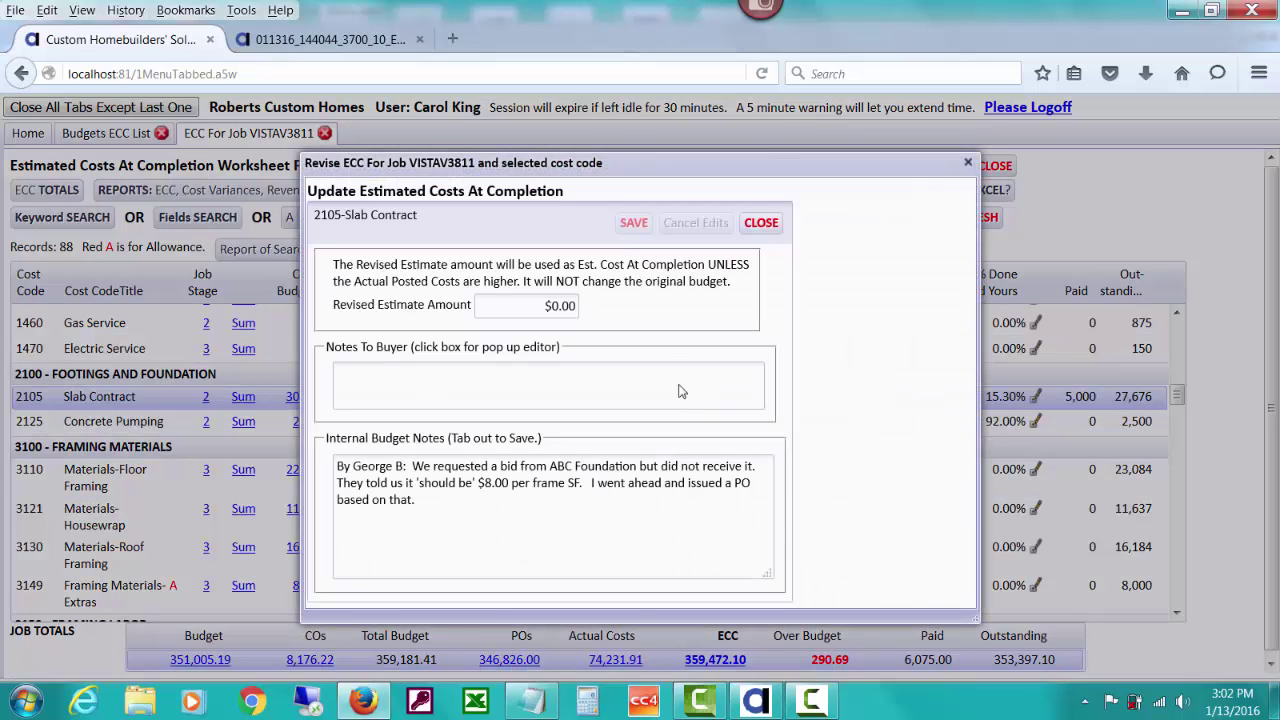
pyautogui.moveTo(537, 305); pyautogui.dragTo(639, 305)
pyautogui.write('30000')
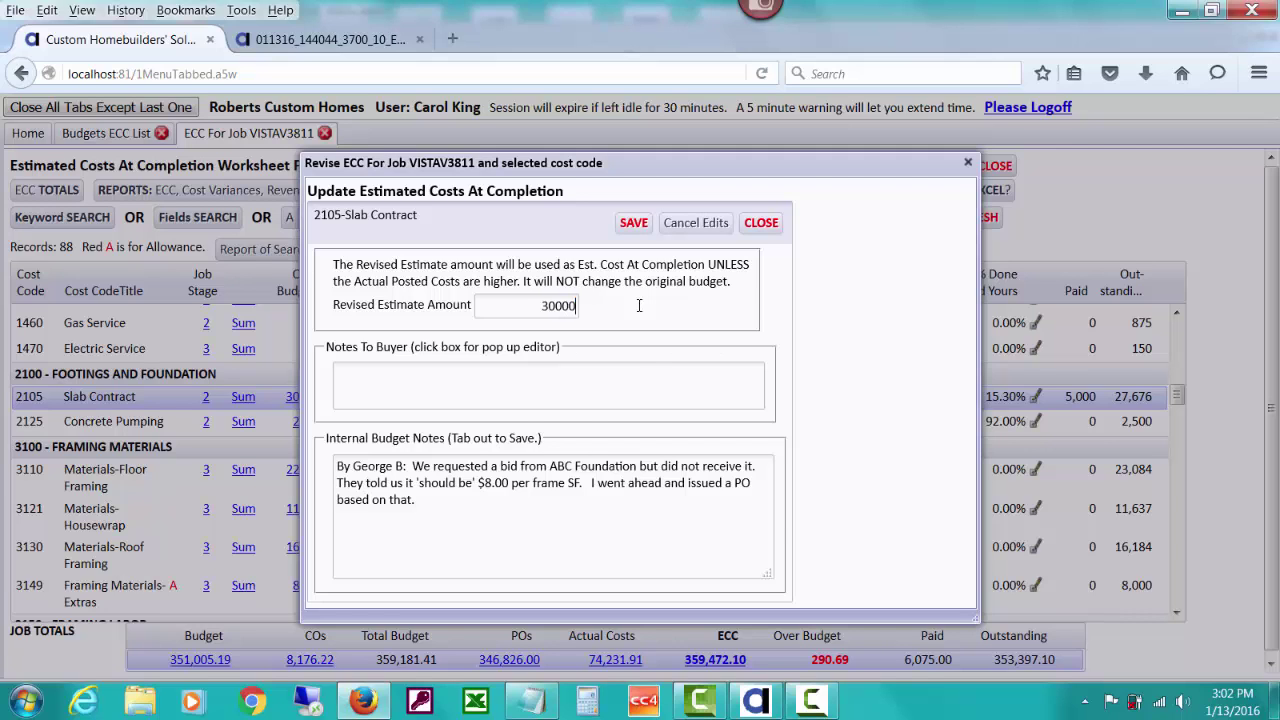
pyautogui.click(620, 492)
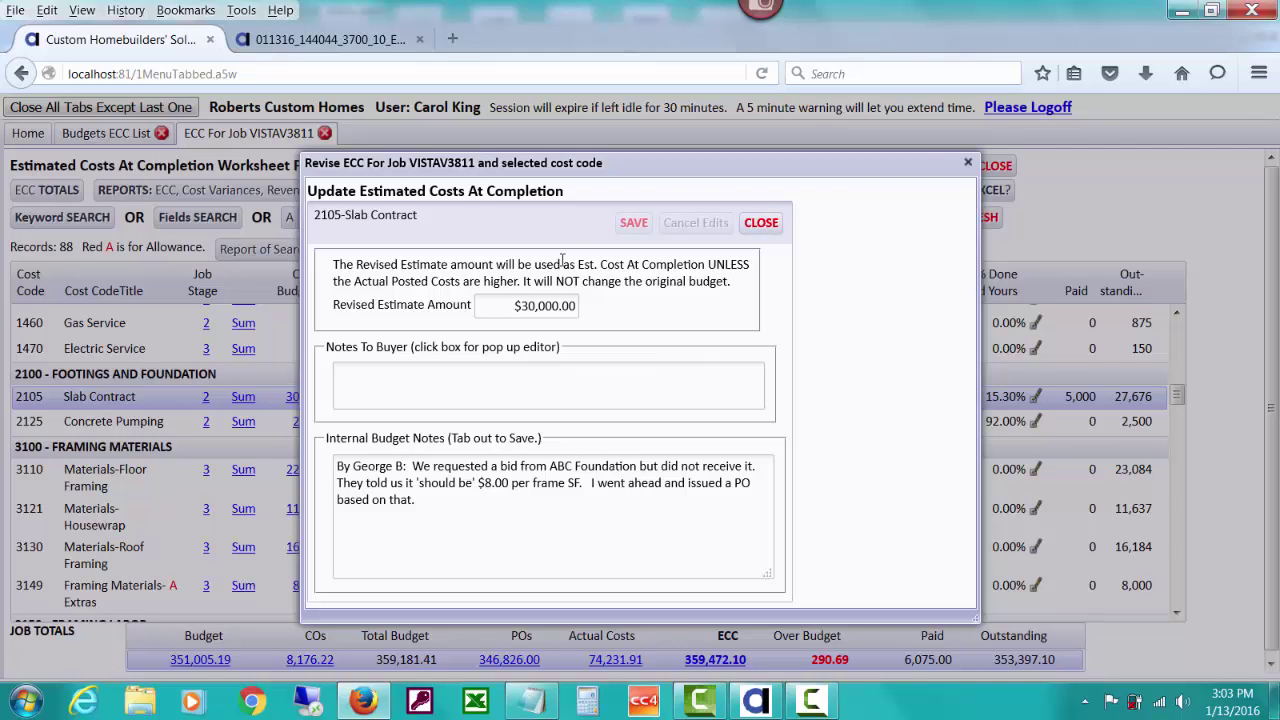
pyautogui.click(762, 224)
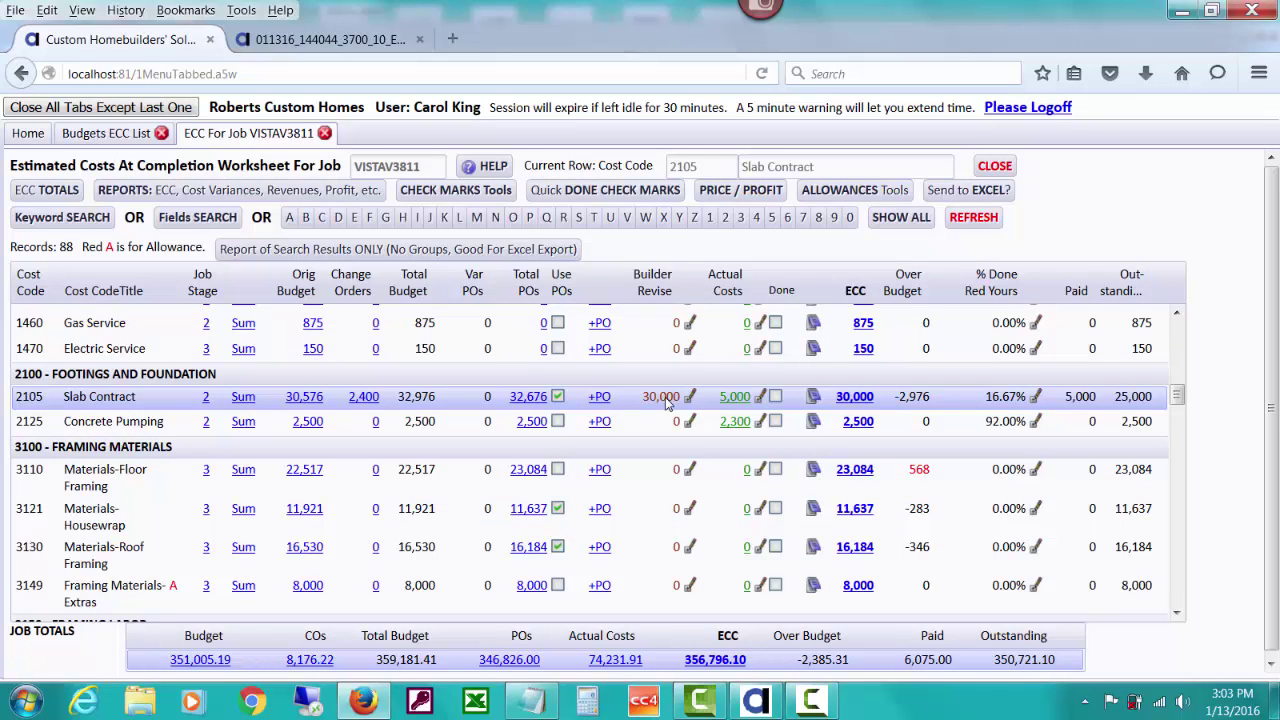
# - Change the builder's revised estimate amount for 2105 Slab Contract to $35,000
pyautogui.click(857, 397)
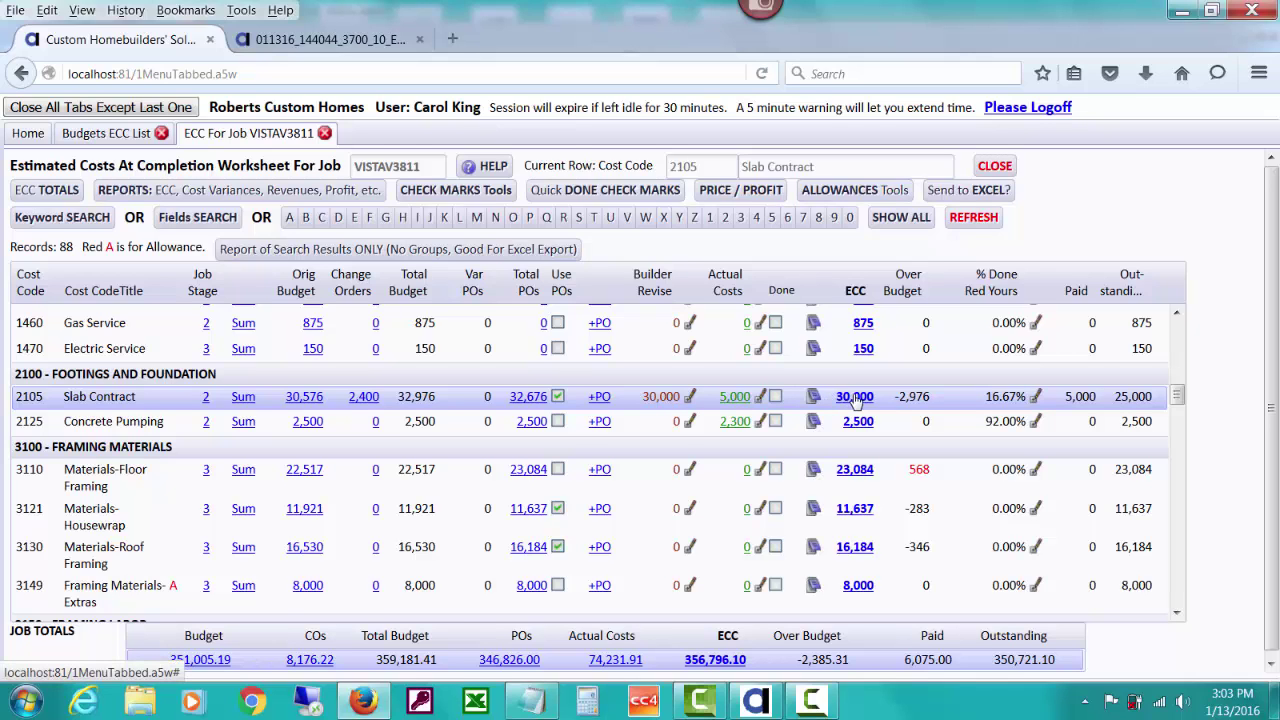
pyautogui.click(690, 397)
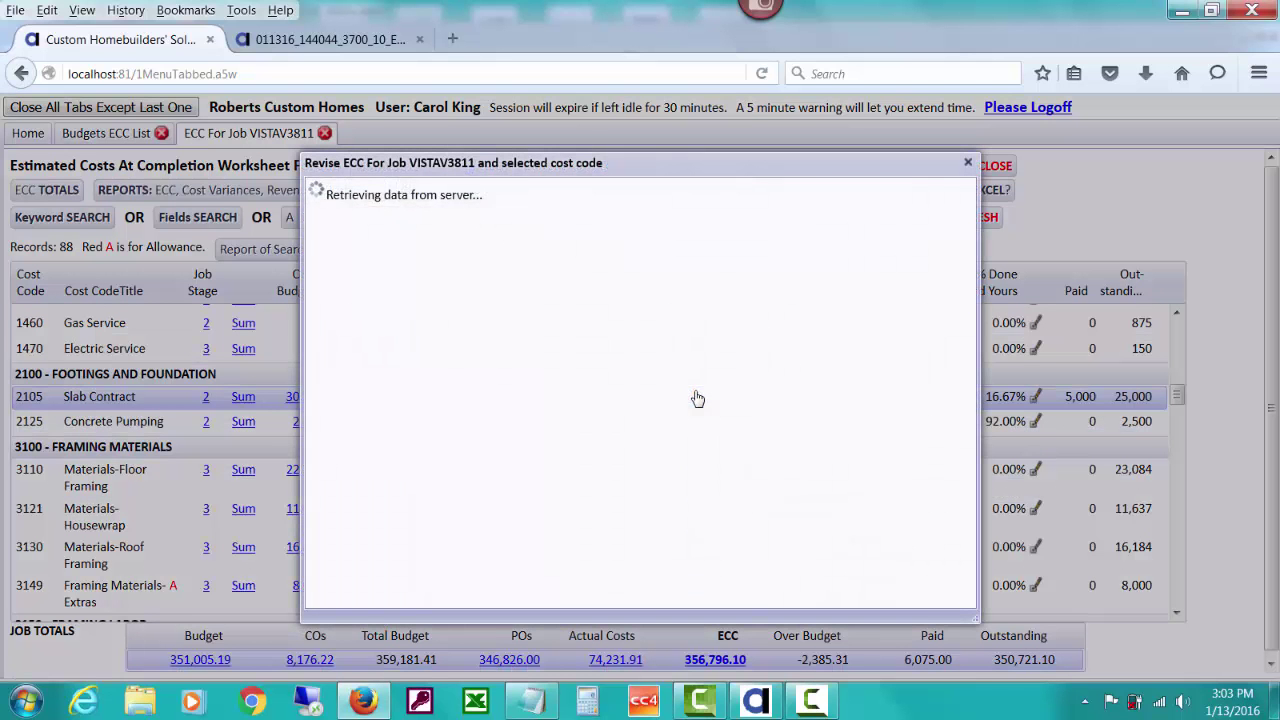
pyautogui.click(515, 306)
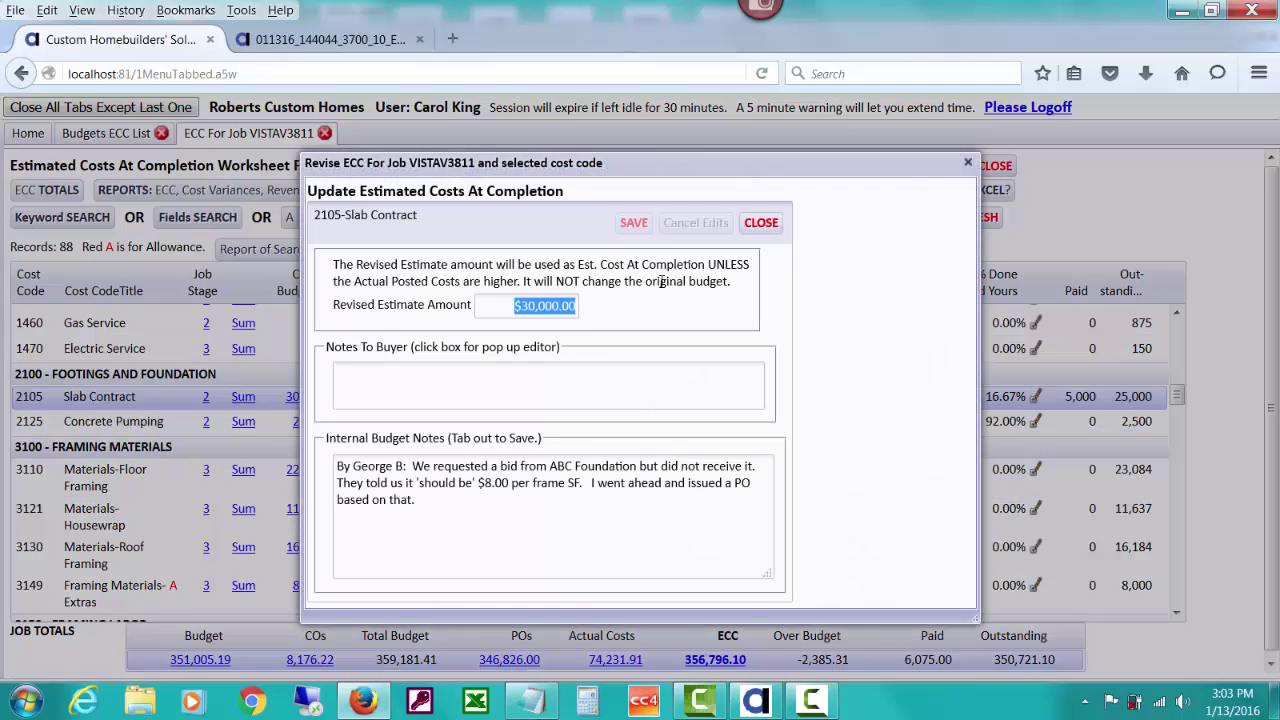
pyautogui.click(661, 282)
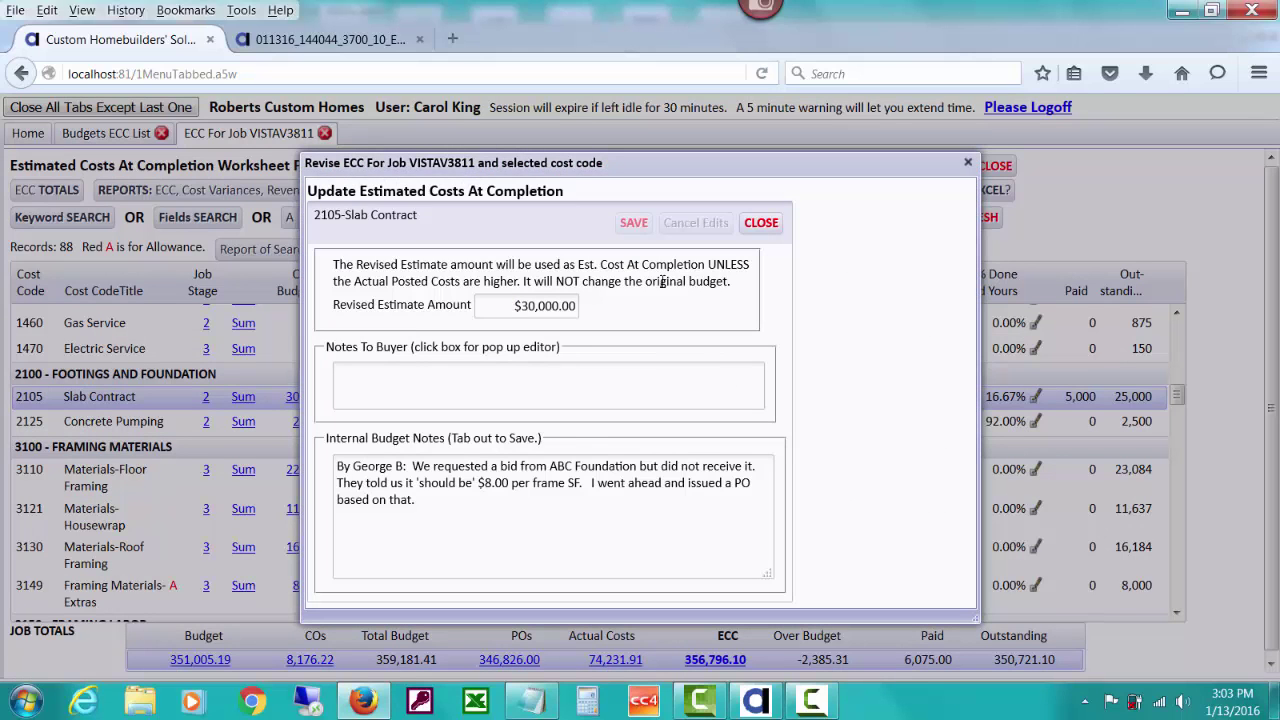
pyautogui.click(516, 306)
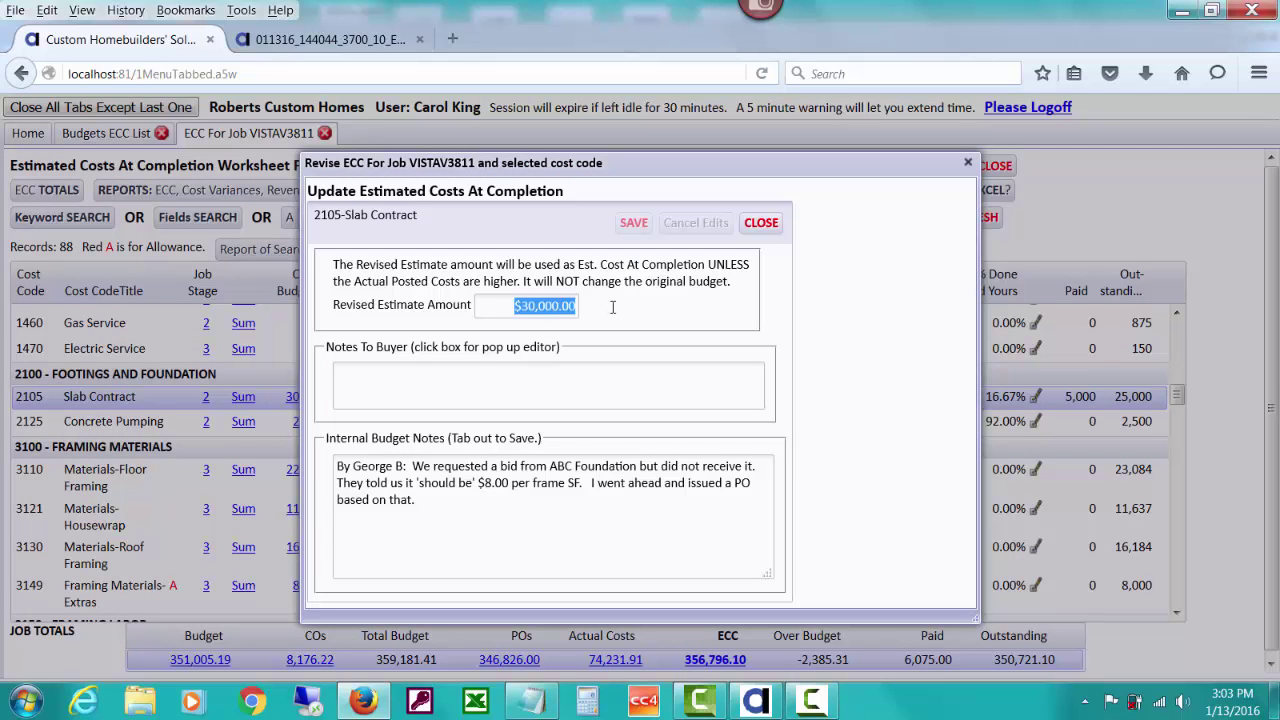
pyautogui.write('35000')
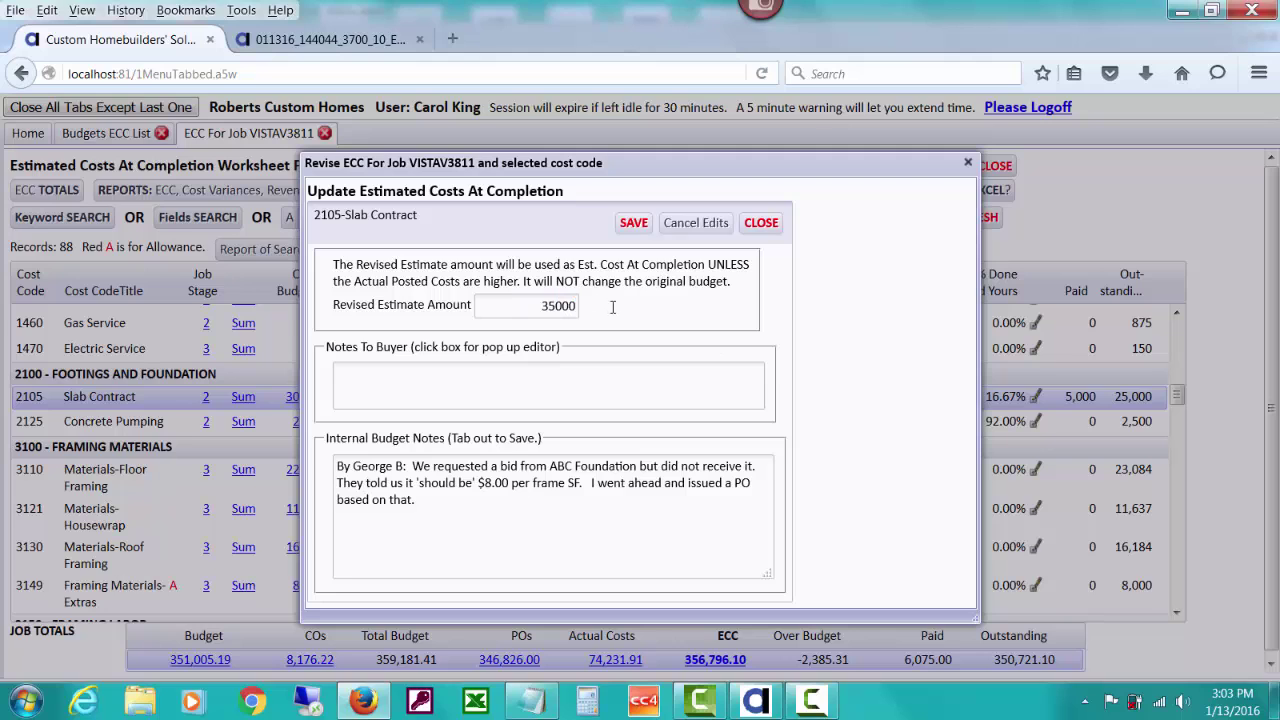
pyautogui.click(613, 307)
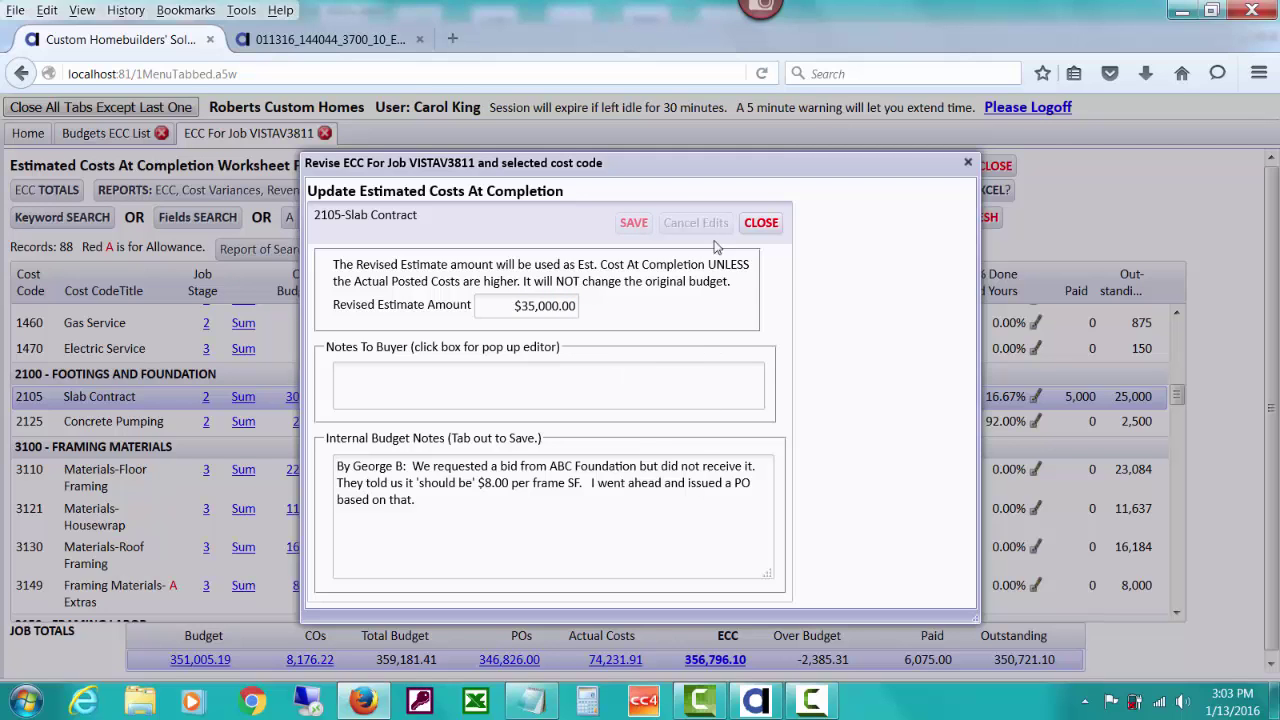
pyautogui.click(770, 224)
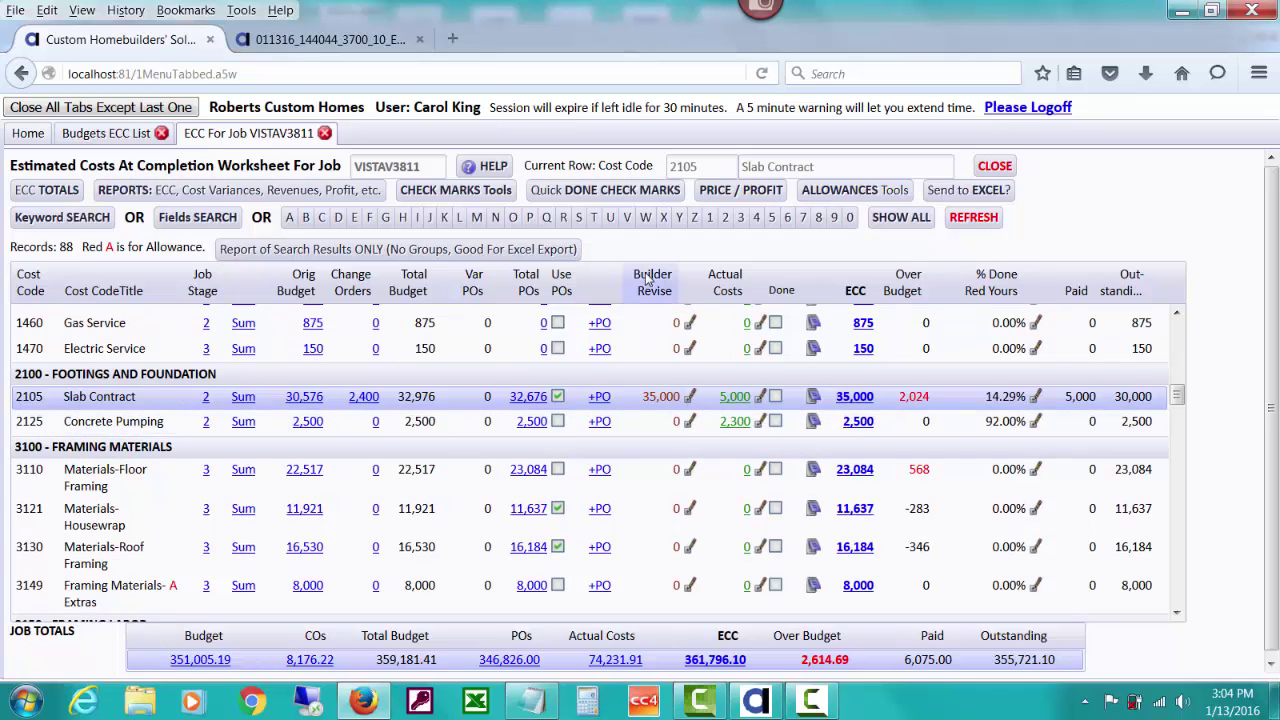
# - Reset the revised estimate amount for 2105 Slab Contract to 0 and save it
pyautogui.click(688, 397)
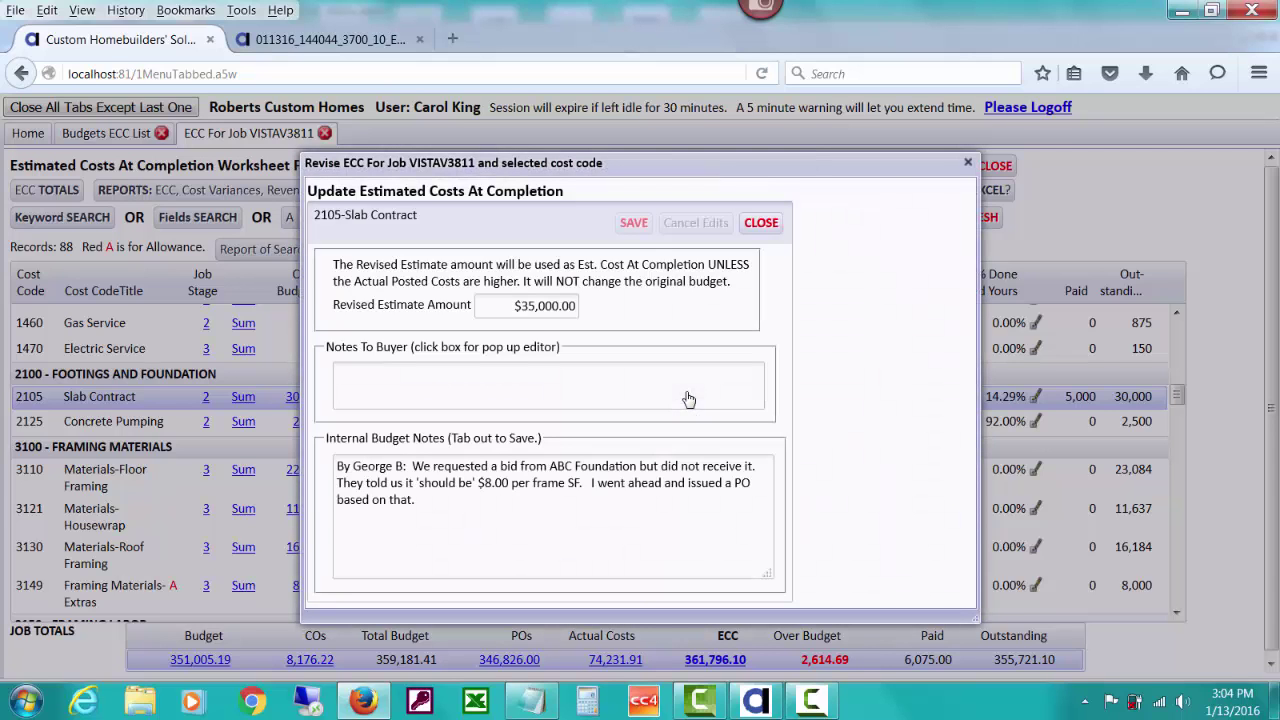
pyautogui.moveTo(512, 305); pyautogui.dragTo(582, 305)
pyautogui.write('0')
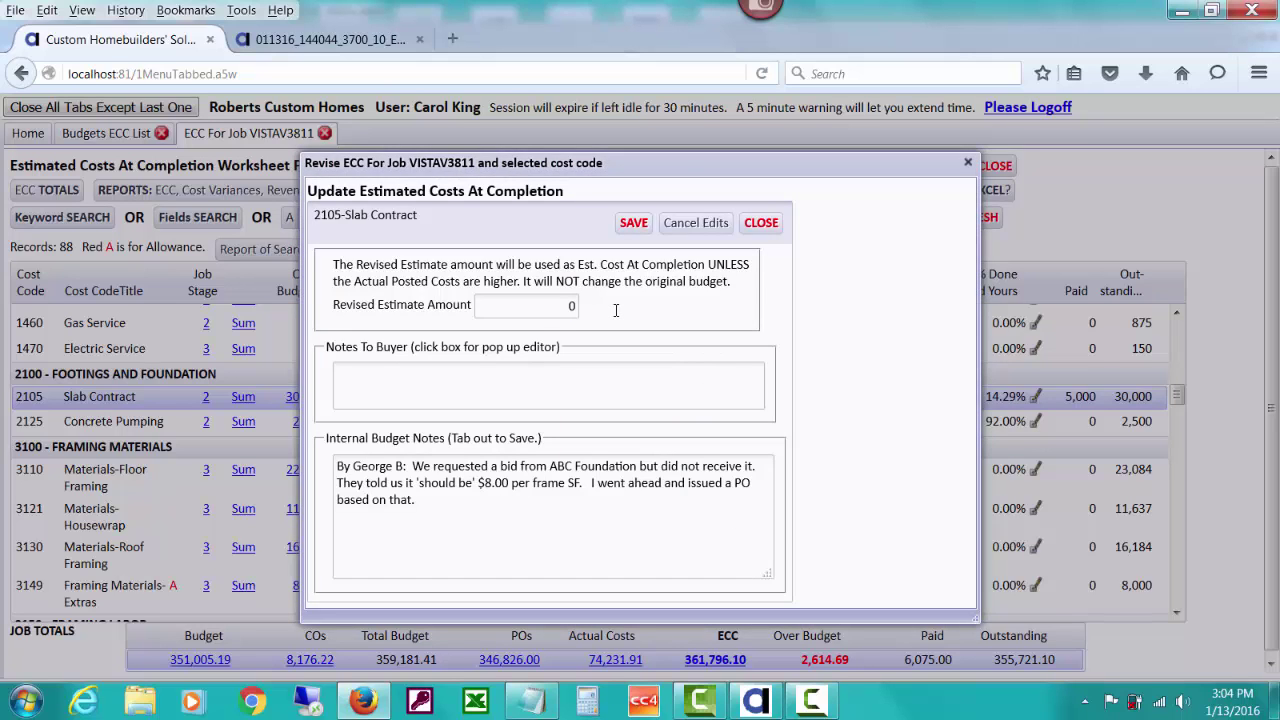
pyautogui.click(630, 228)
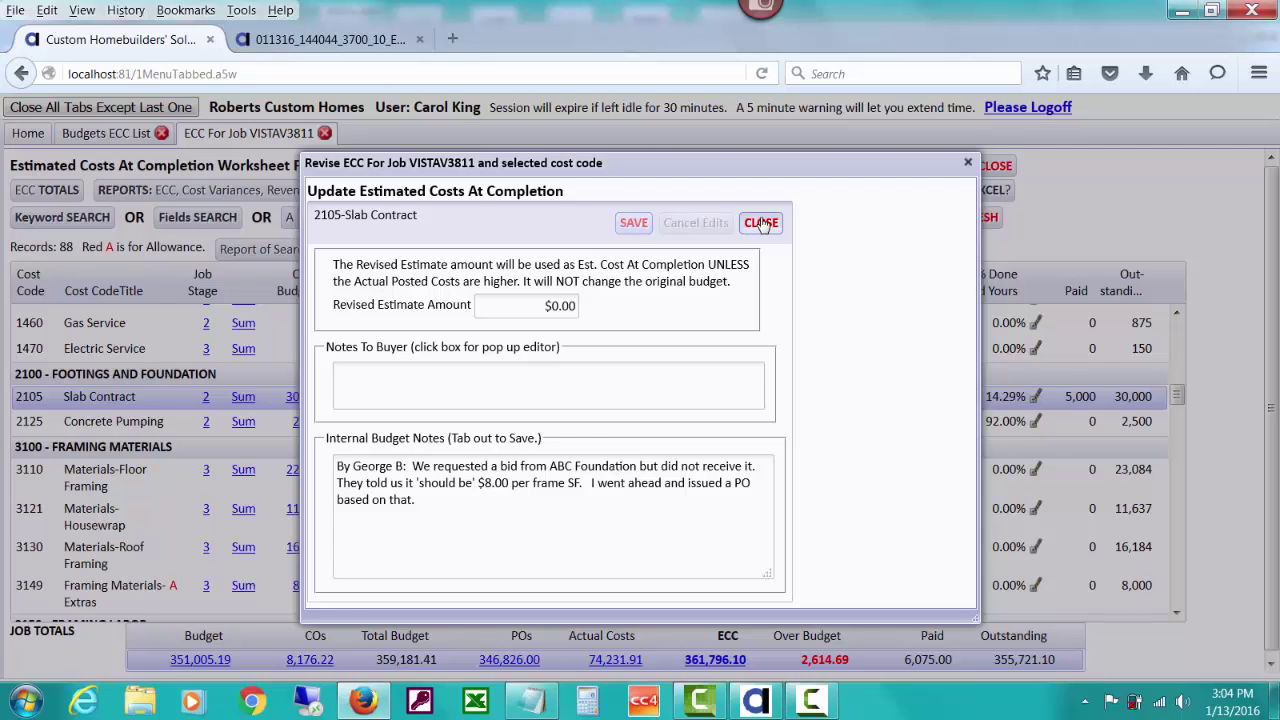
pyautogui.click(762, 224)
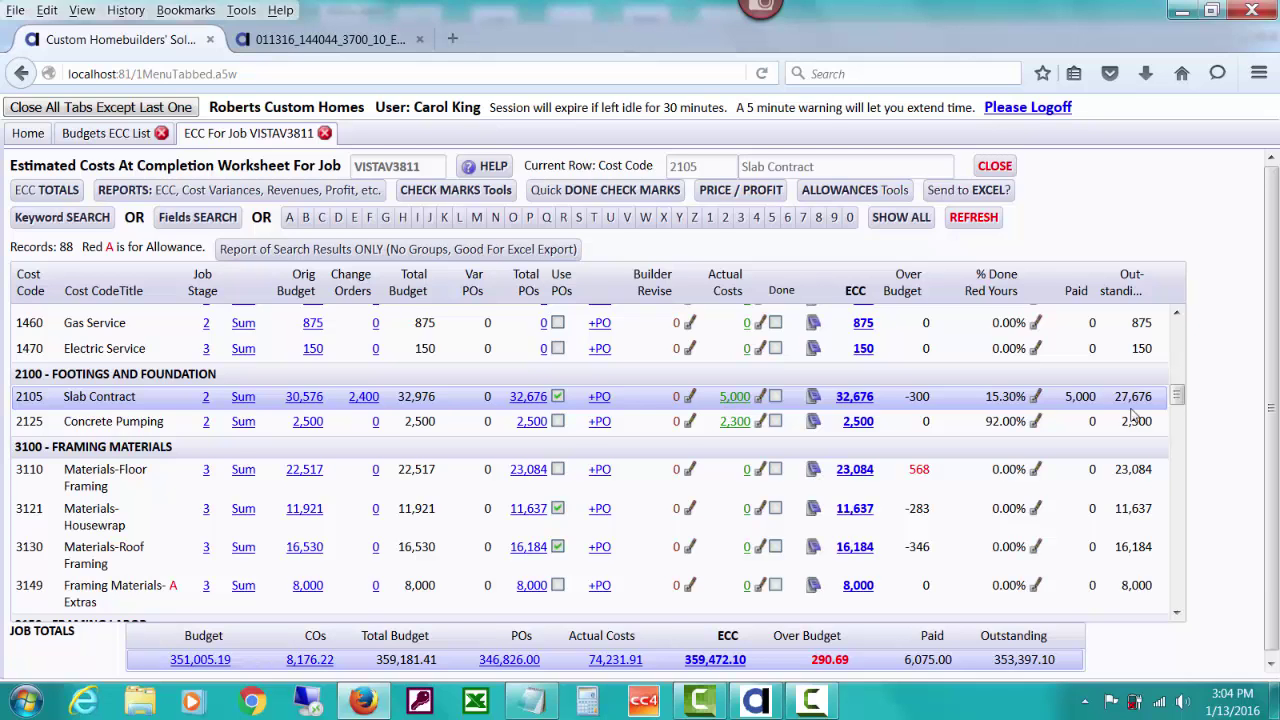
# - Examine the Estimated Cost at Completion calculation explanation for 2105 Slab Contract, including its authorized amount and posted cost rules
pyautogui.moveTo(1180, 397); pyautogui.dragTo(1180, 394)
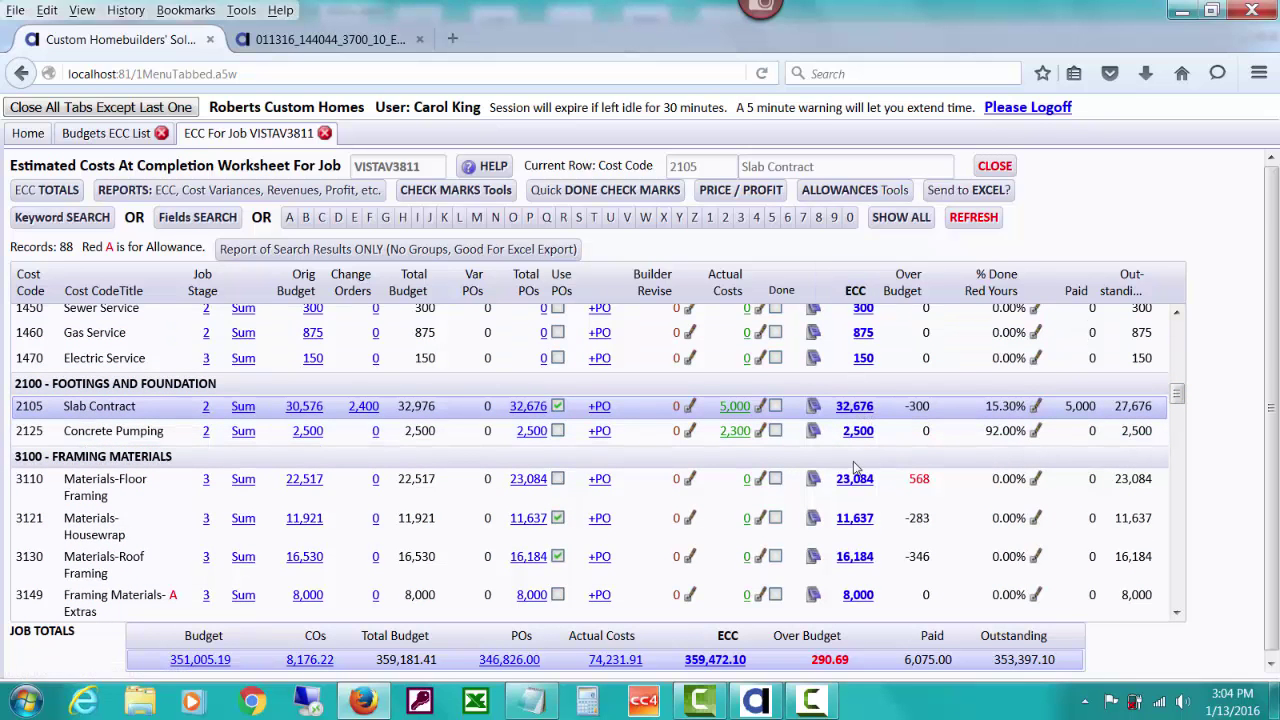
pyautogui.click(854, 408)
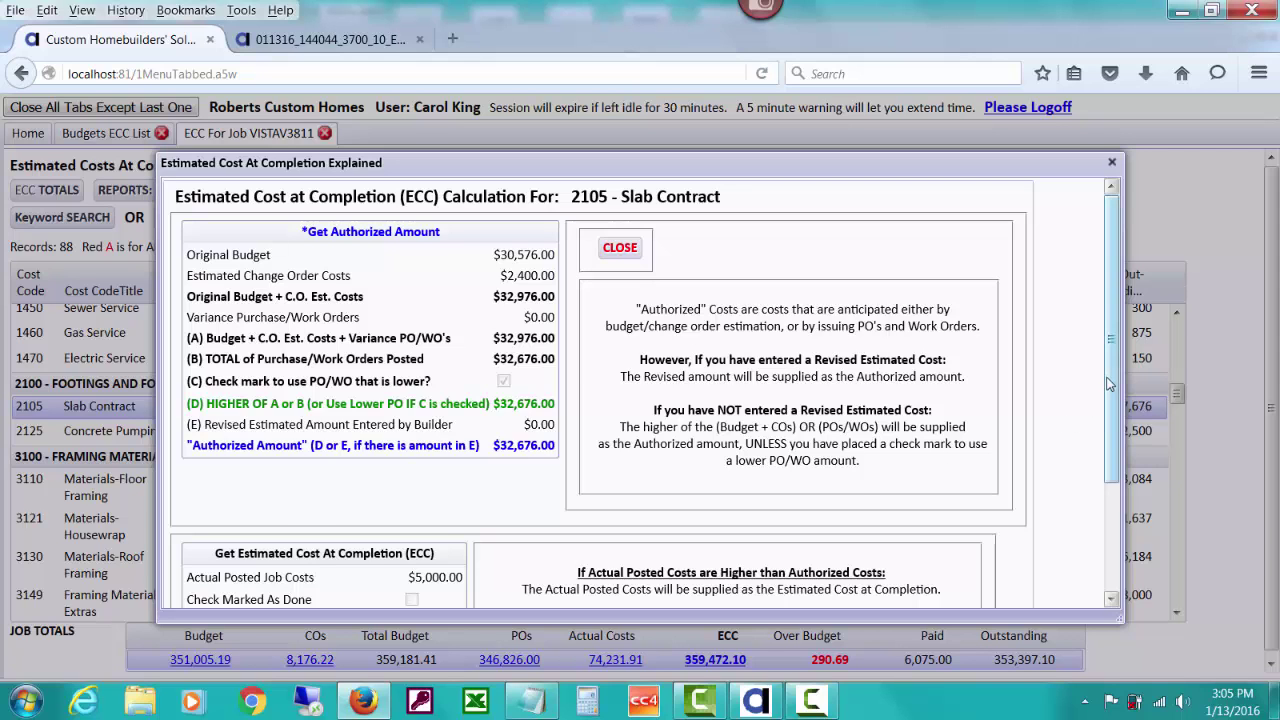
pyautogui.moveTo(1110, 384); pyautogui.dragTo(1116, 469)
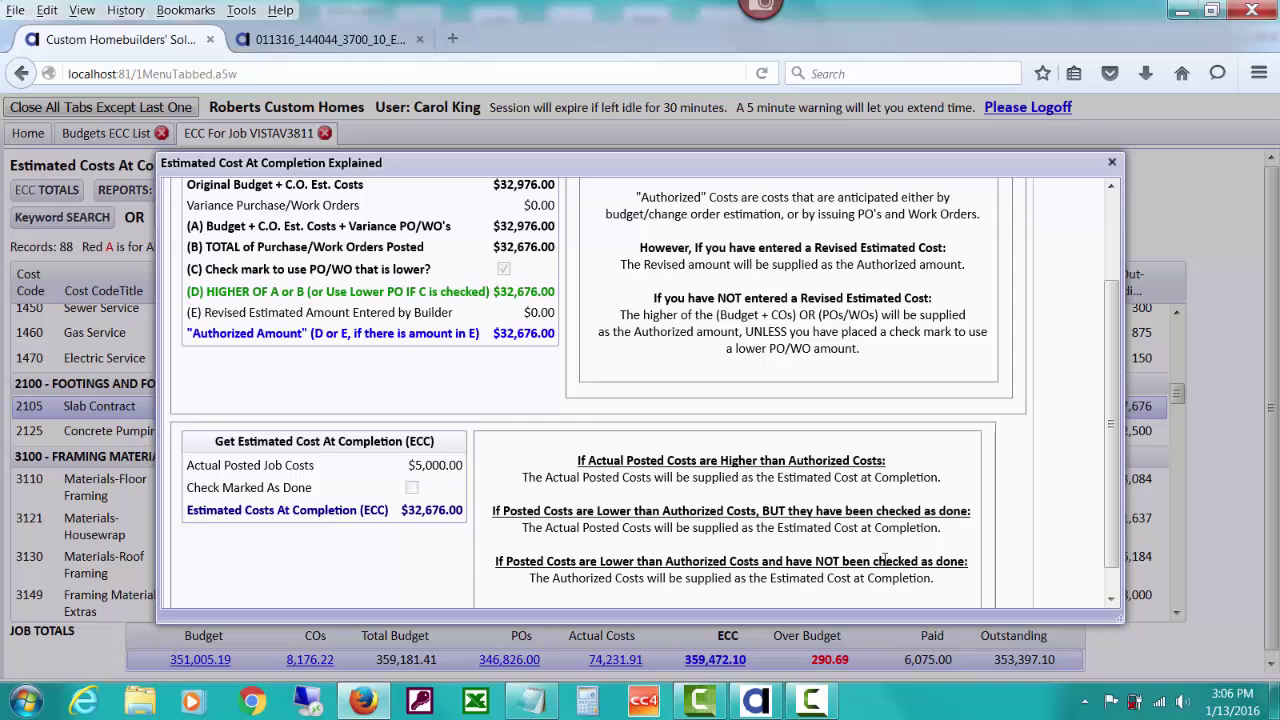
pyautogui.moveTo(1112, 502); pyautogui.dragTo(1108, 376)
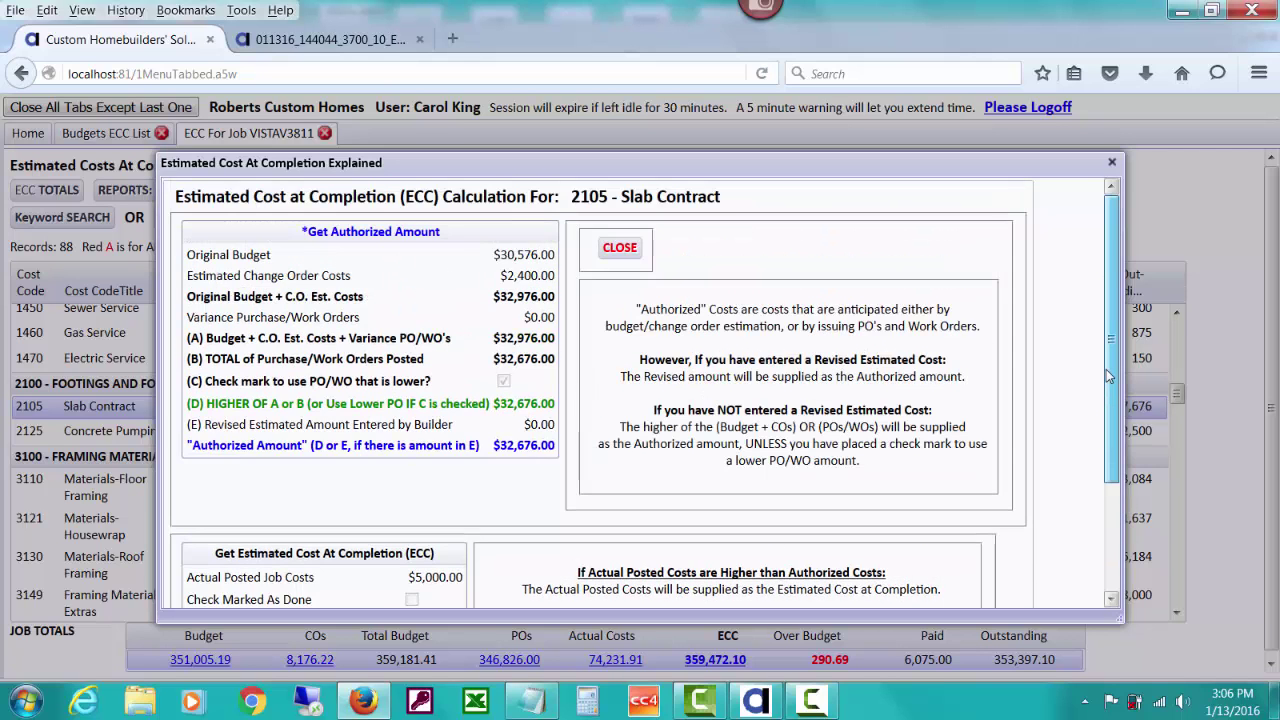
pyautogui.click(620, 249)
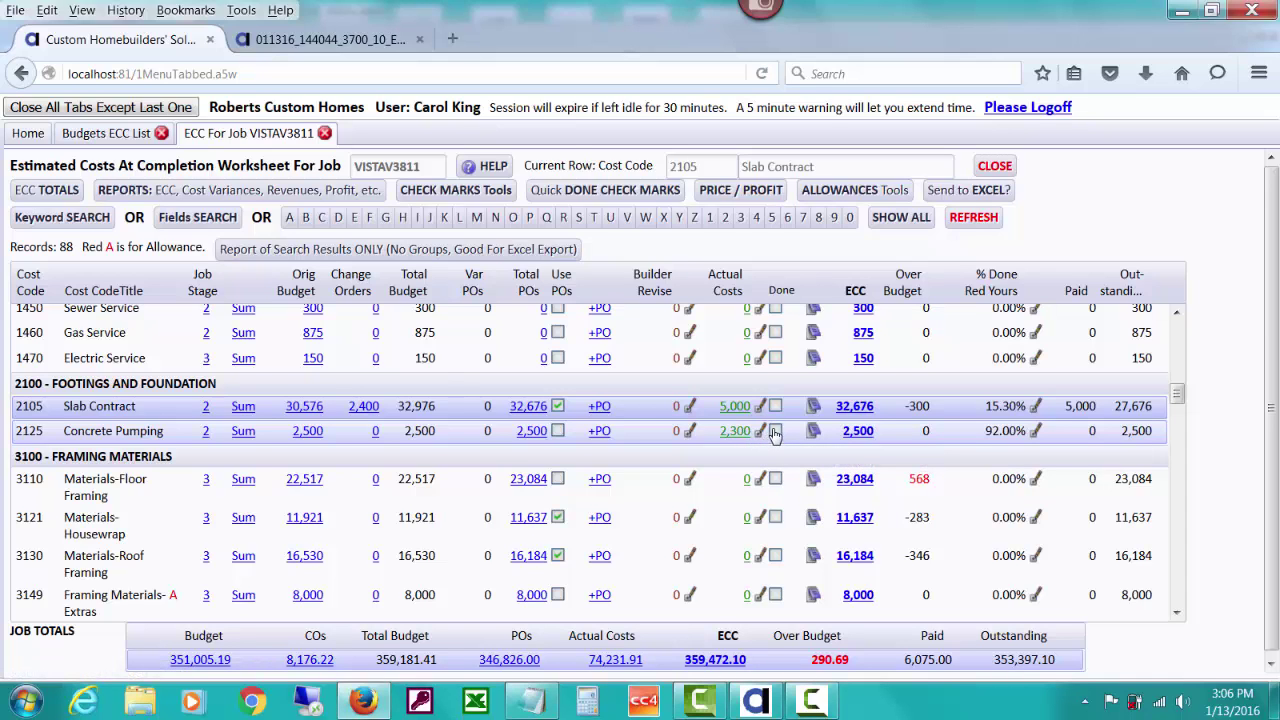
# - Mark the costs of 2125 Concrete Pumping as done, clear that mark again, and refresh the job totals
pyautogui.click(775, 431)
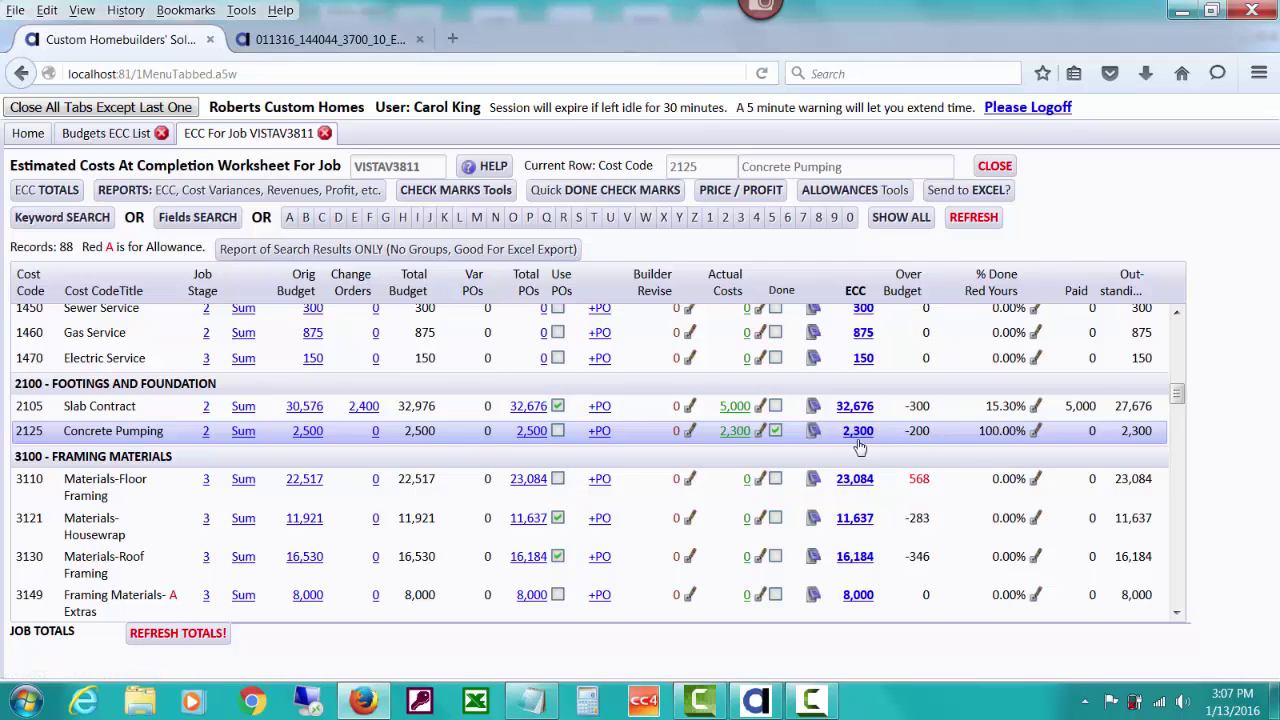
pyautogui.click(776, 431)
pyautogui.click(178, 633)
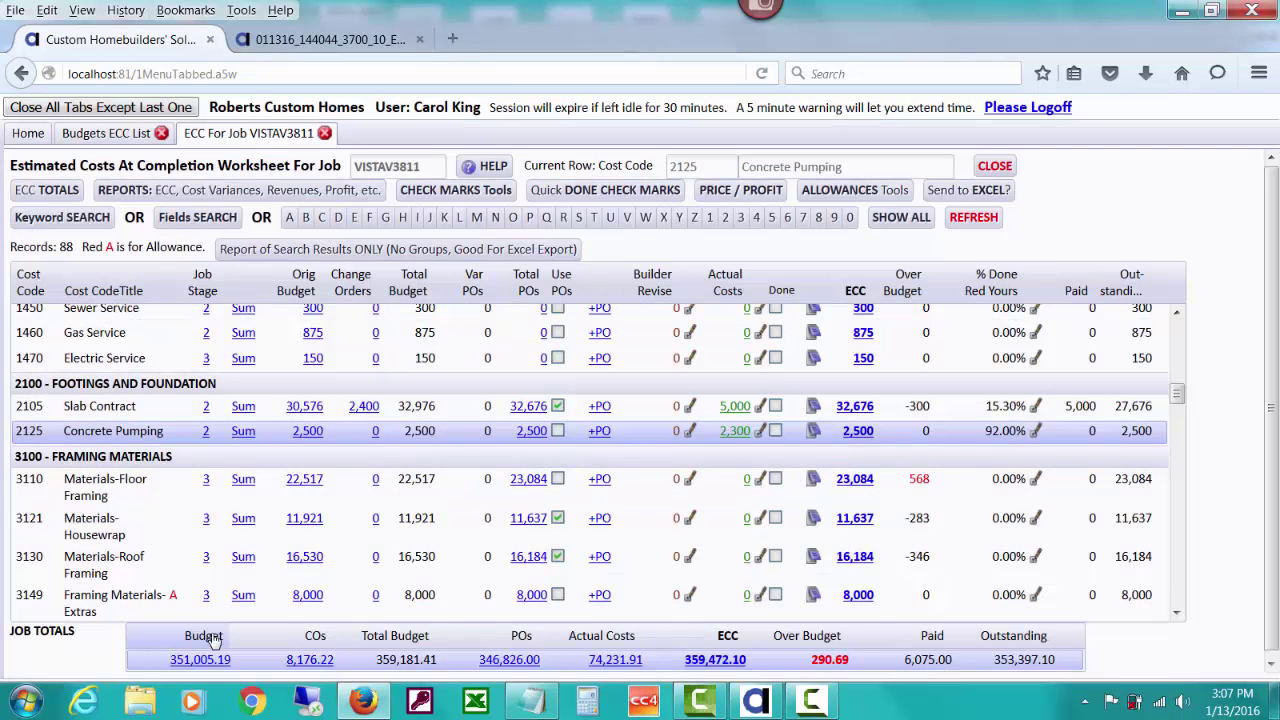